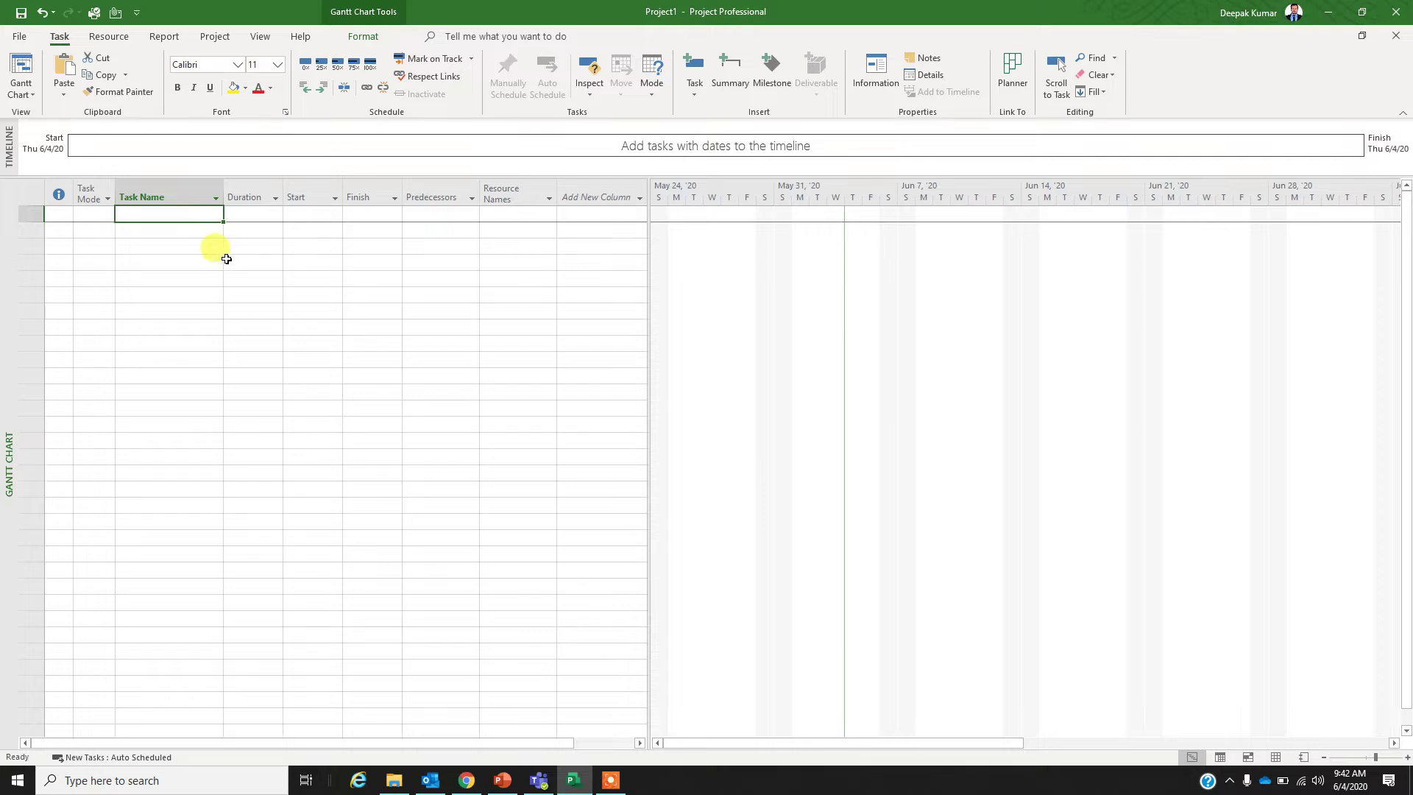
- Enter the first two task names, FAÇADE LIGHTING PROJECT and INITIATION, in the empty task table
{"action": "type", "text": "FACAD"}
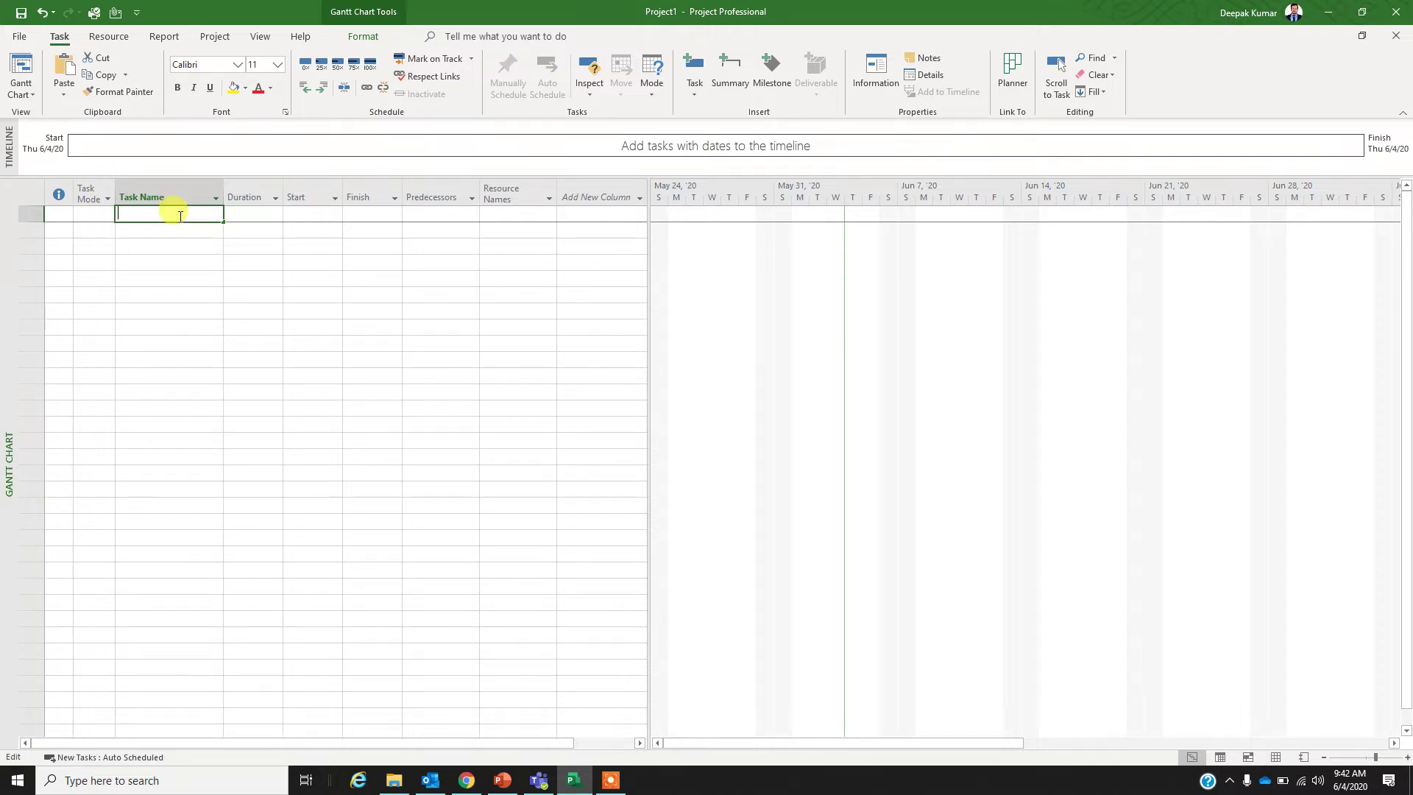
{"action": "type", "text": "E "}
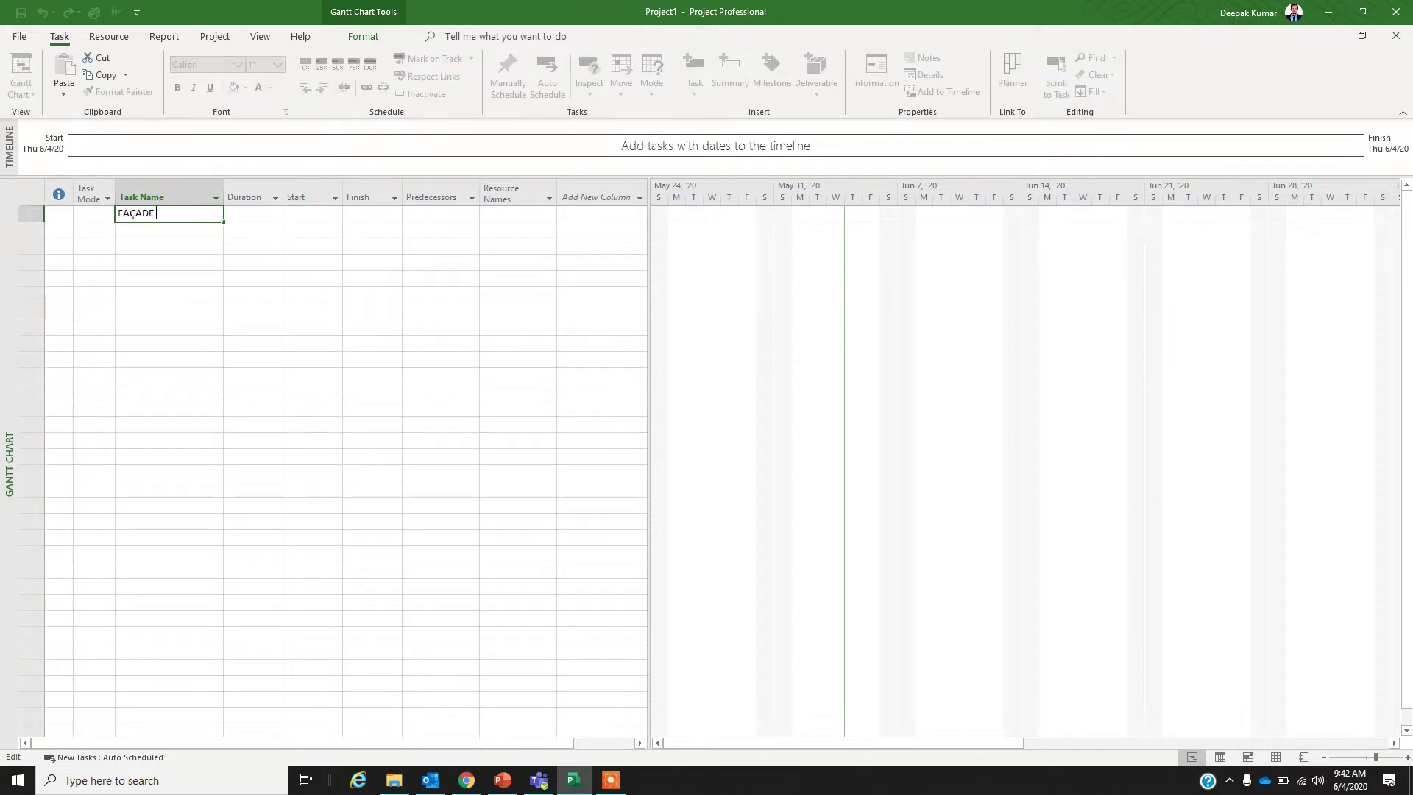
{"action": "type", "text": "LIGHTING PROJECT"}
{"action": "key", "text": "Return"}
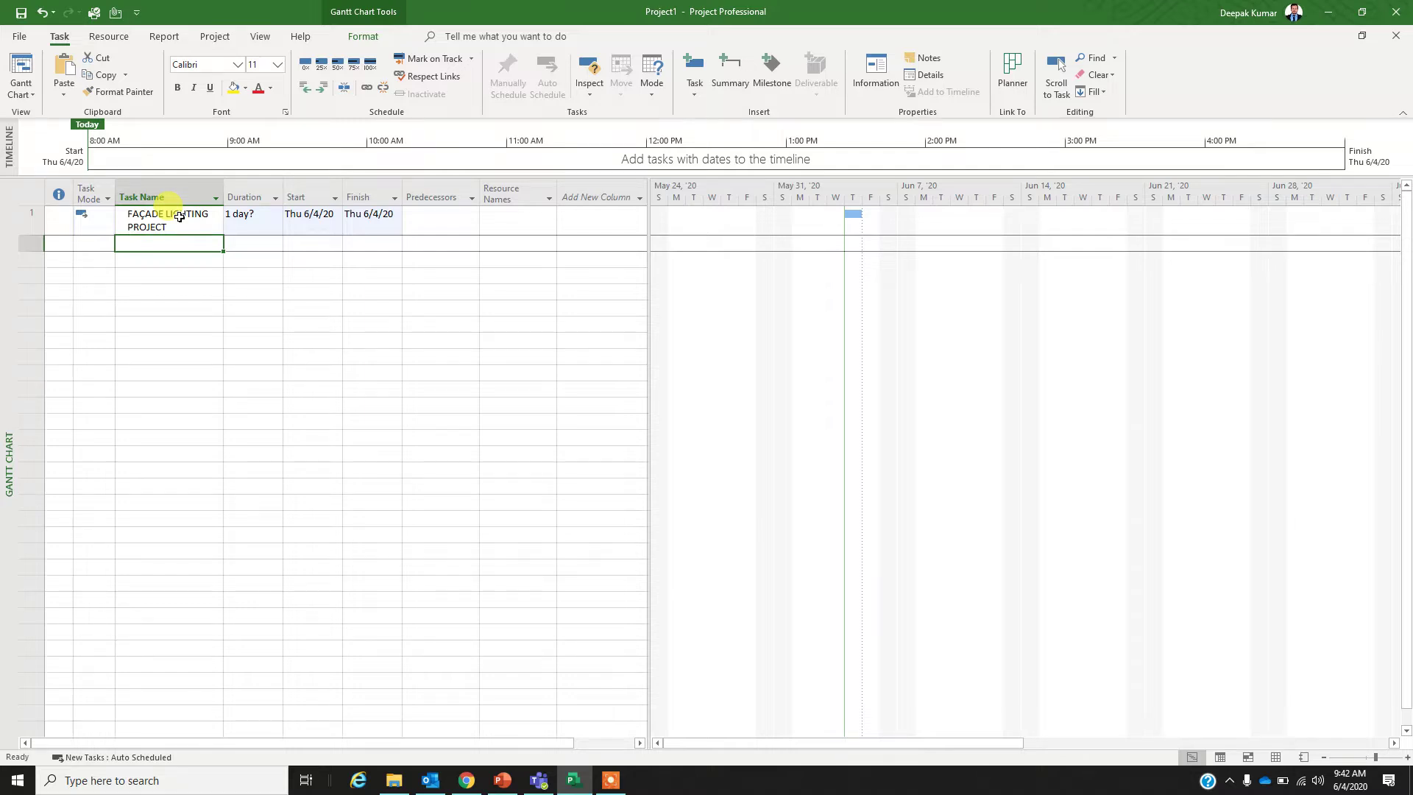
{"action": "type", "text": "I"}
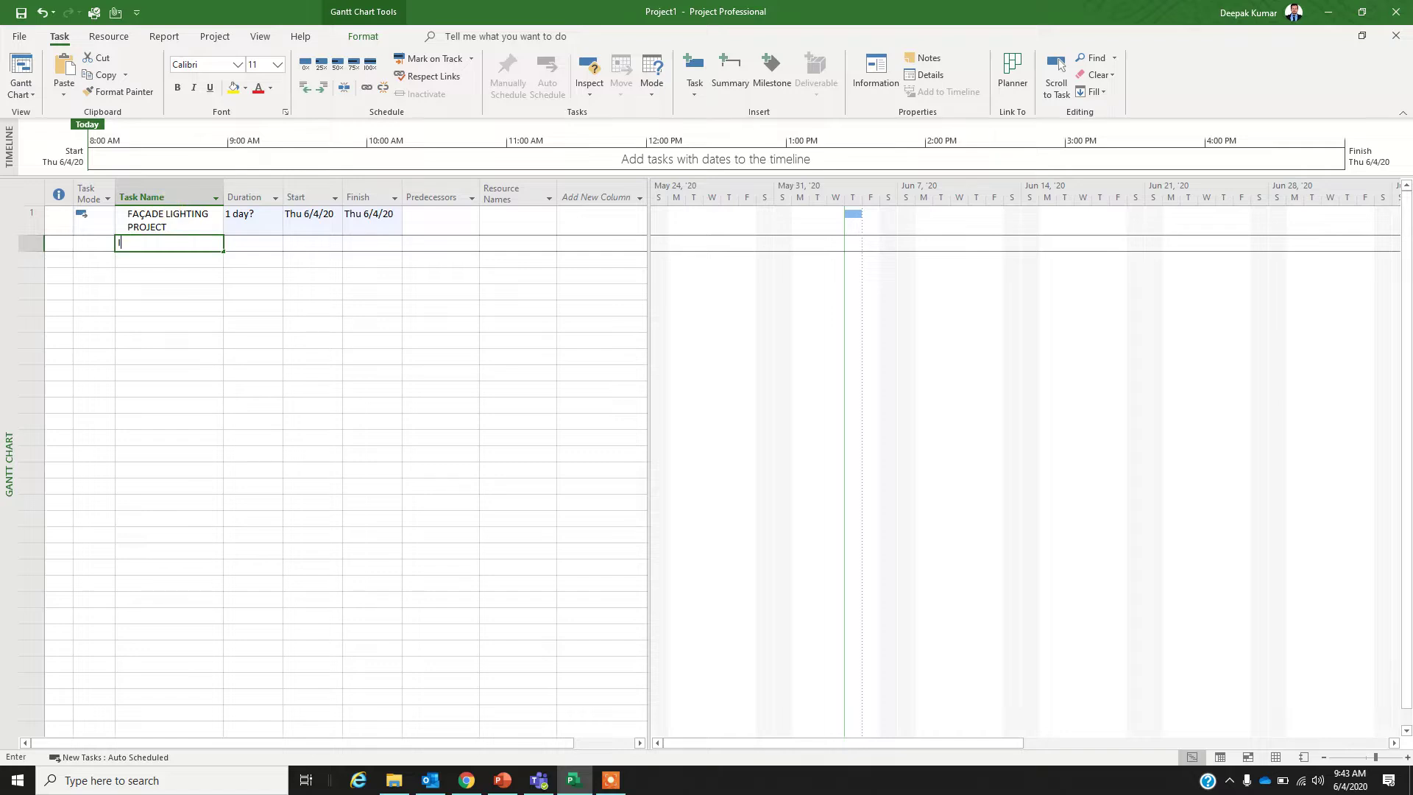
{"action": "type", "text": "NITIATION"}
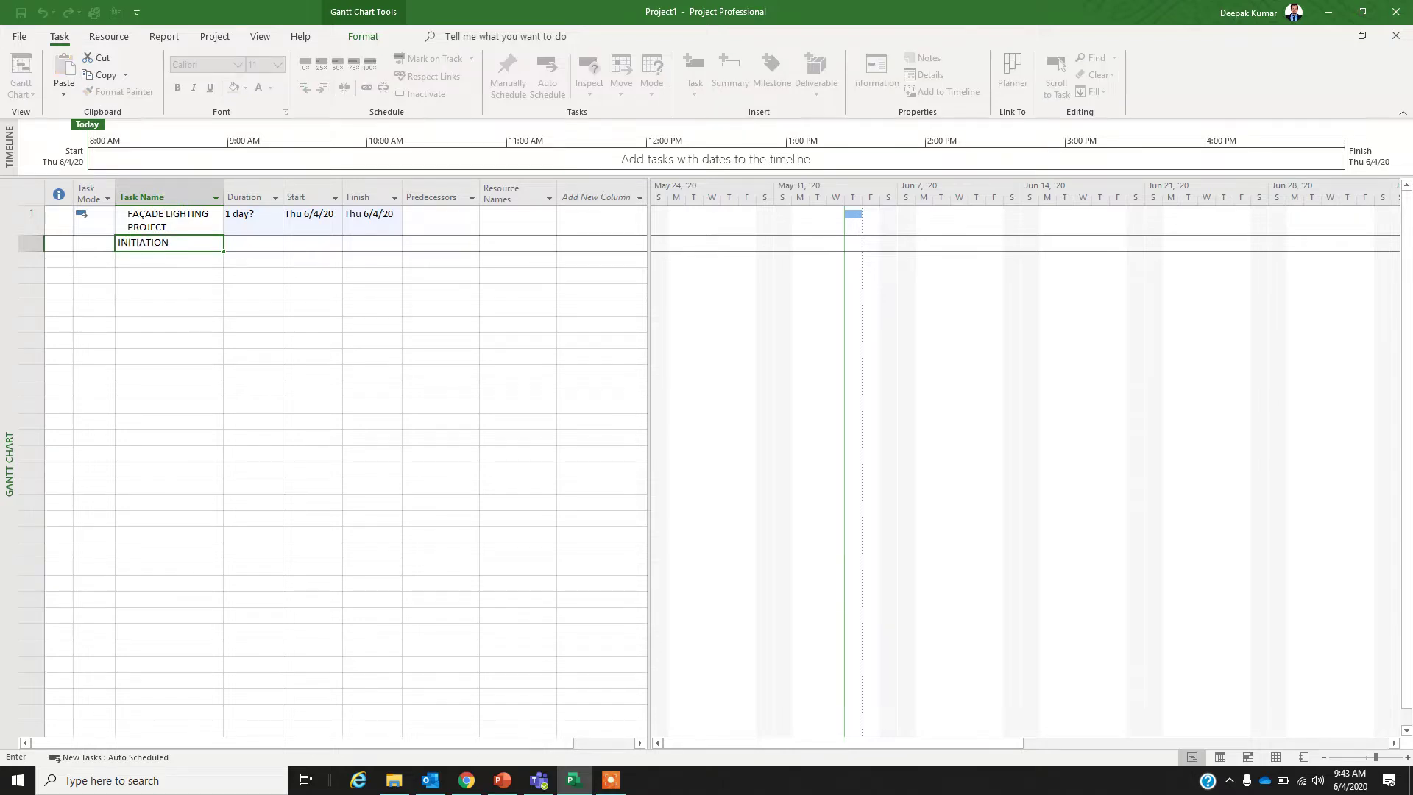
{"action": "key", "text": "Return"}
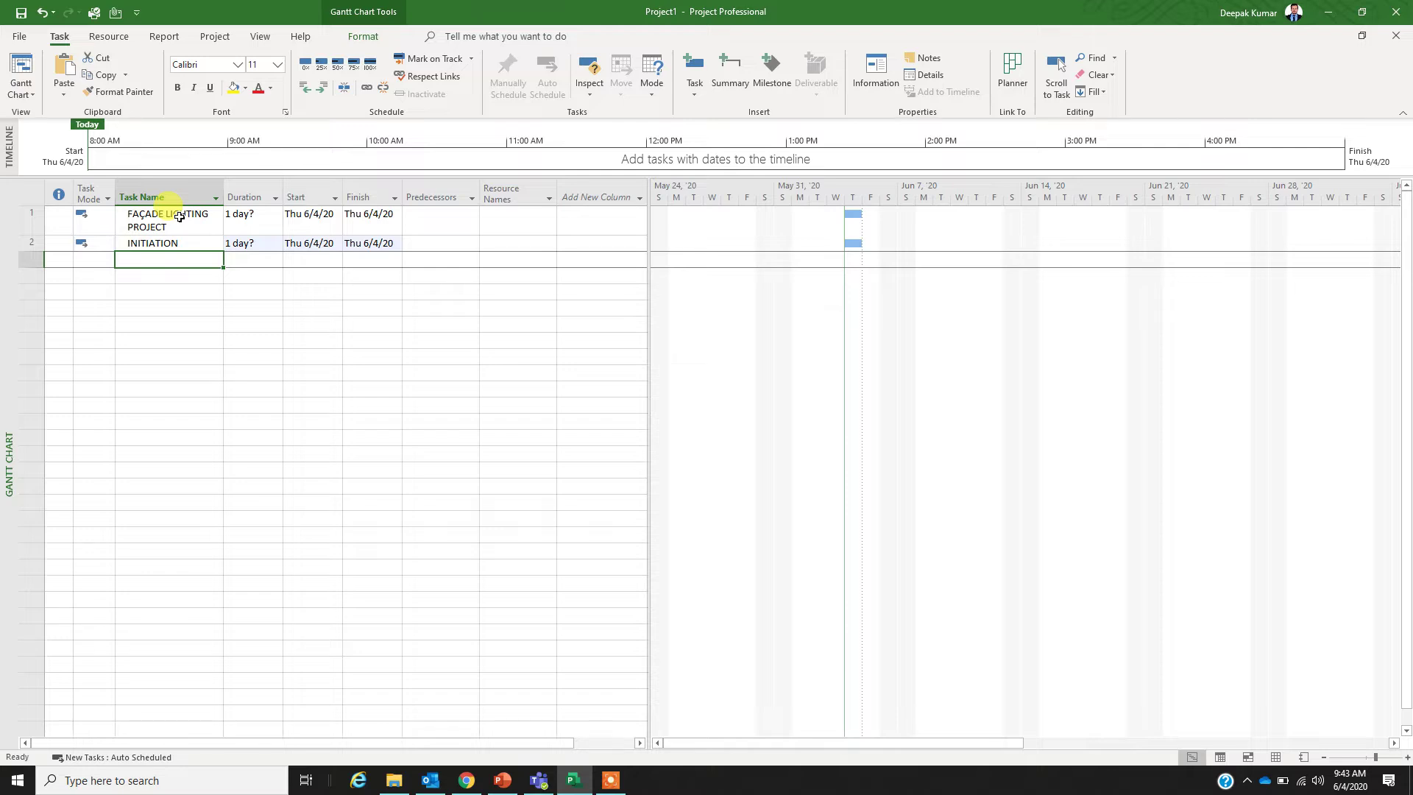
- Add the tasks Develop Project Charter and Identify Stakeholders below INITIATION
{"action": "type", "text": "Deve"}
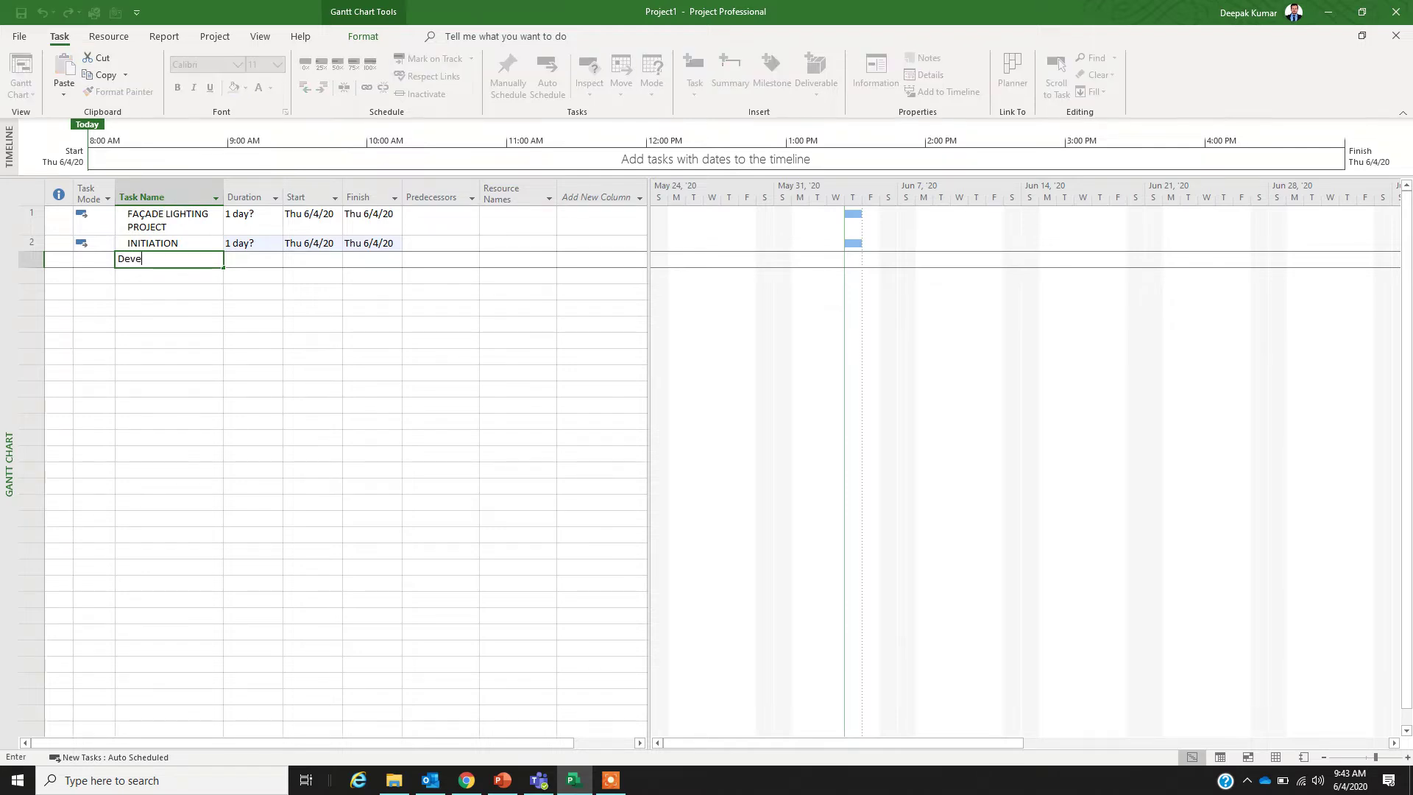
{"action": "type", "text": "lop Project Charter"}
{"action": "key", "text": "Return"}
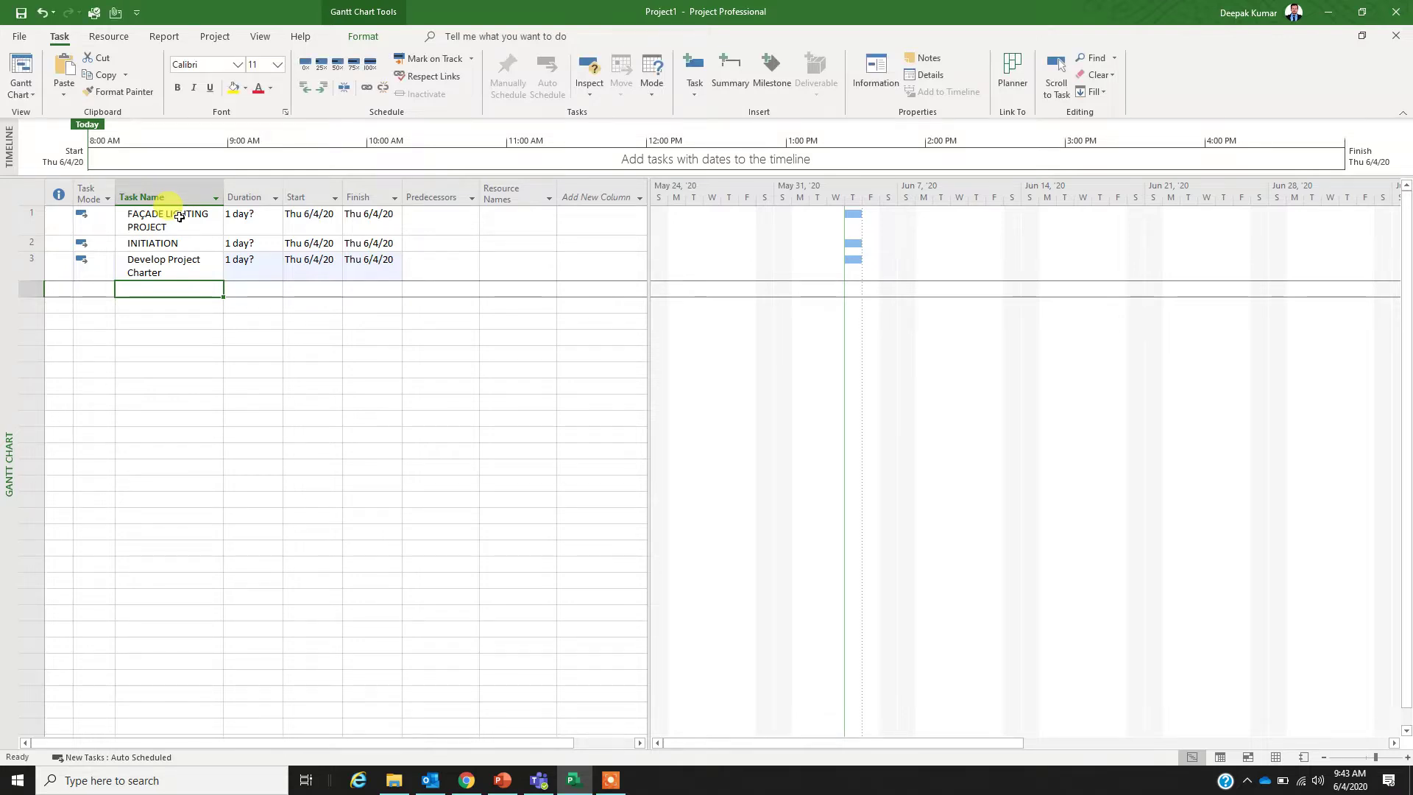
{"action": "type", "text": "Iden"}
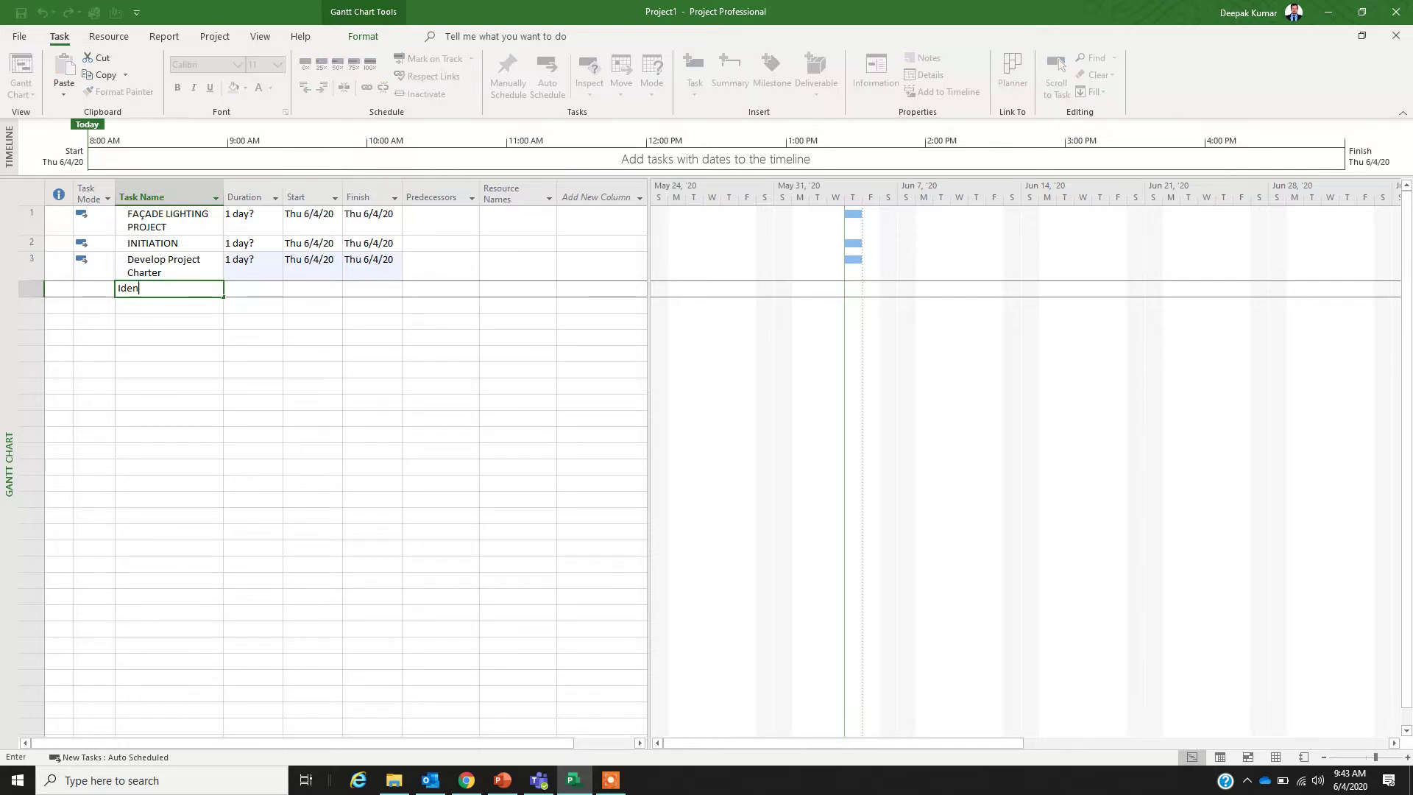
{"action": "type", "text": "tify Stakeholders"}
{"action": "key", "text": "Return"}
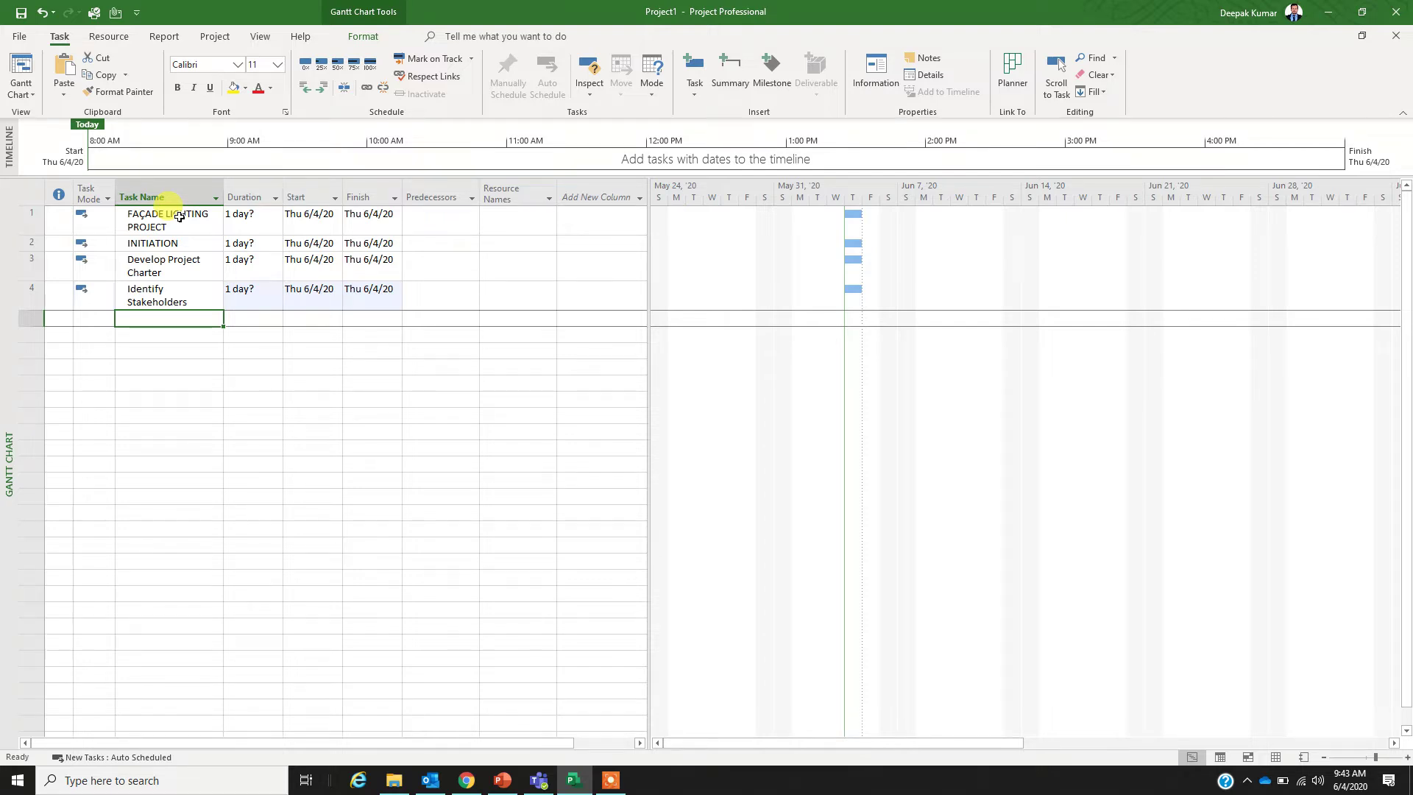
- Add a task named PLANNING in capitals below Identify Stakeholders
{"action": "type", "text": "Pl"}
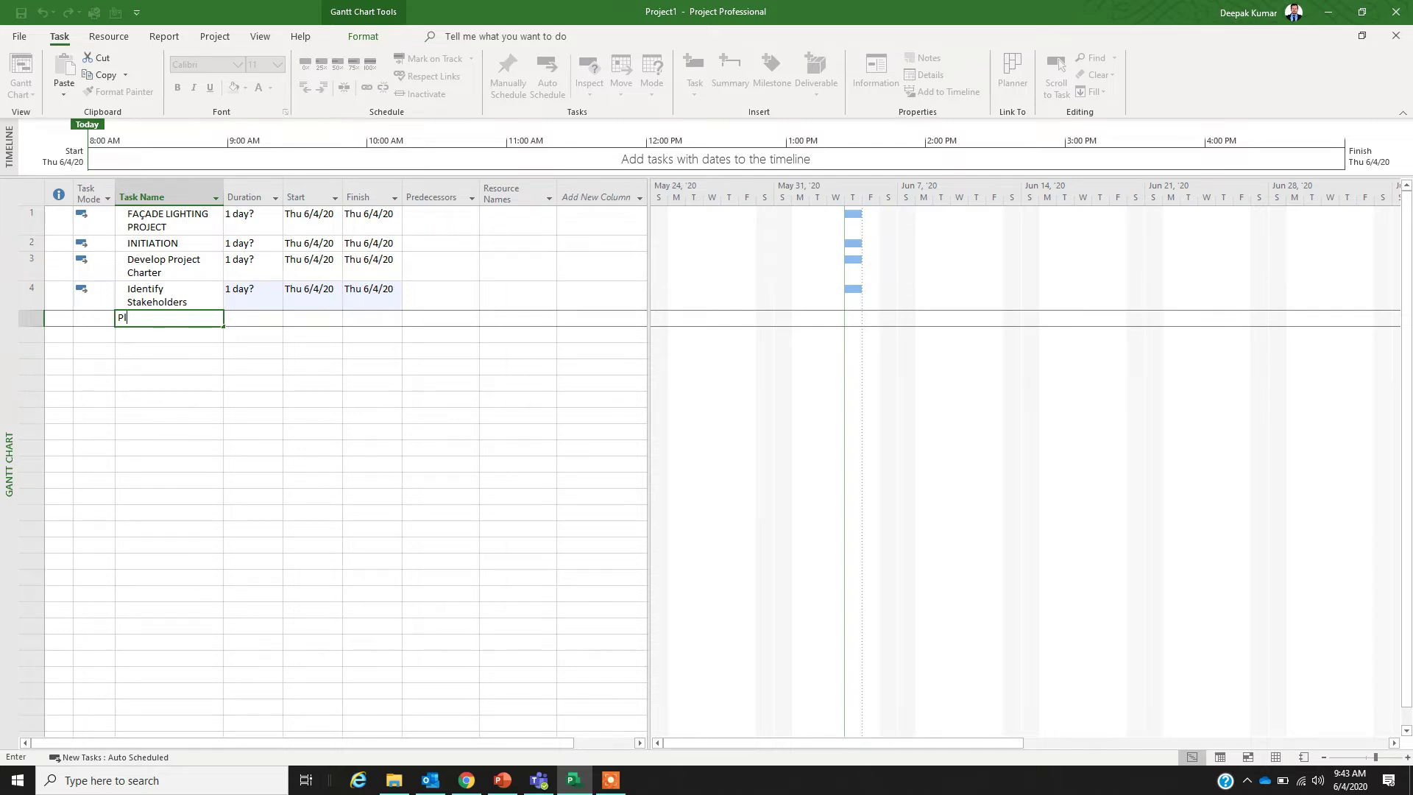
{"action": "key", "text": "BackSpace"}
{"action": "type", "text": "LANNING"}
{"action": "key", "text": "Return"}
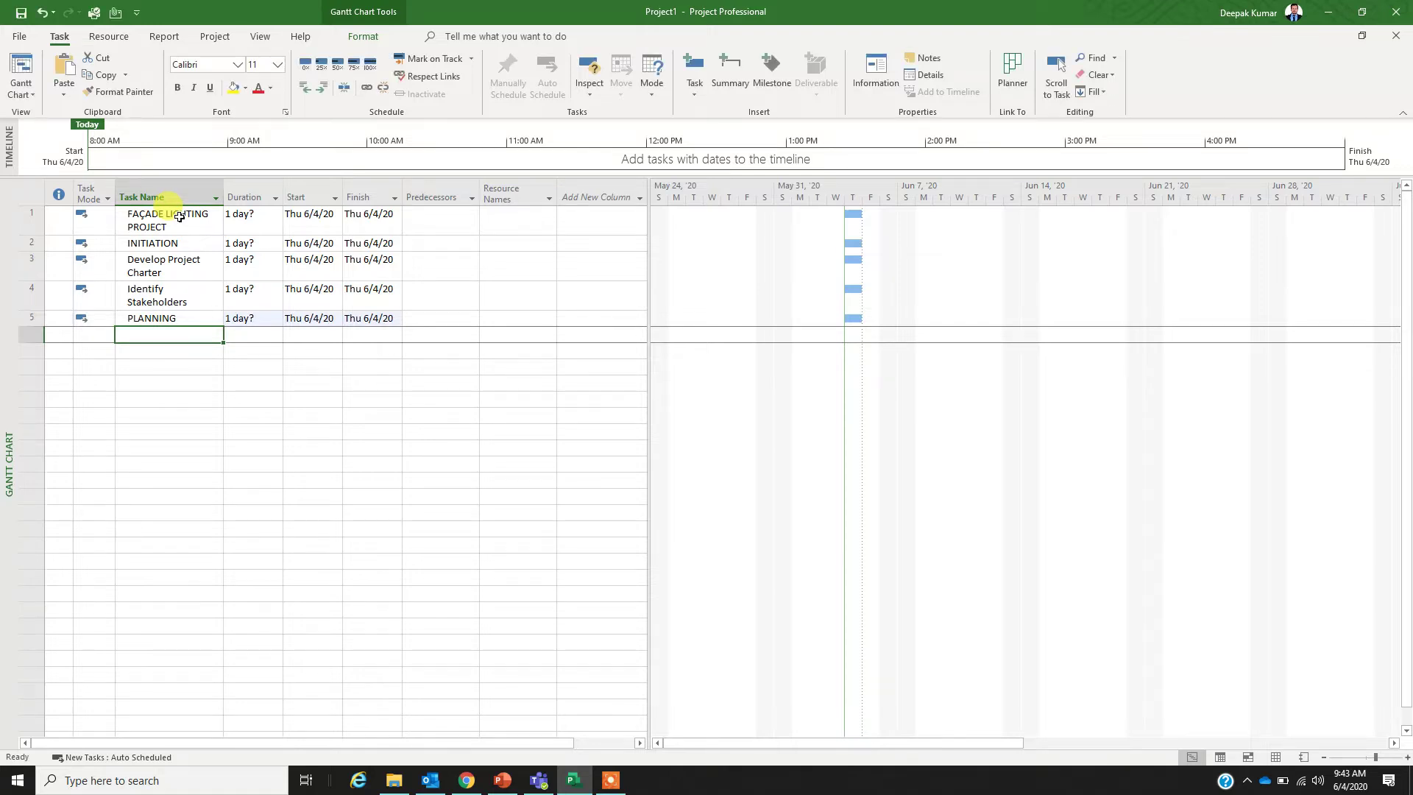
- Add a task named Project Management Plan in the row below PLANNING
{"action": "type", "text": "Pr"}
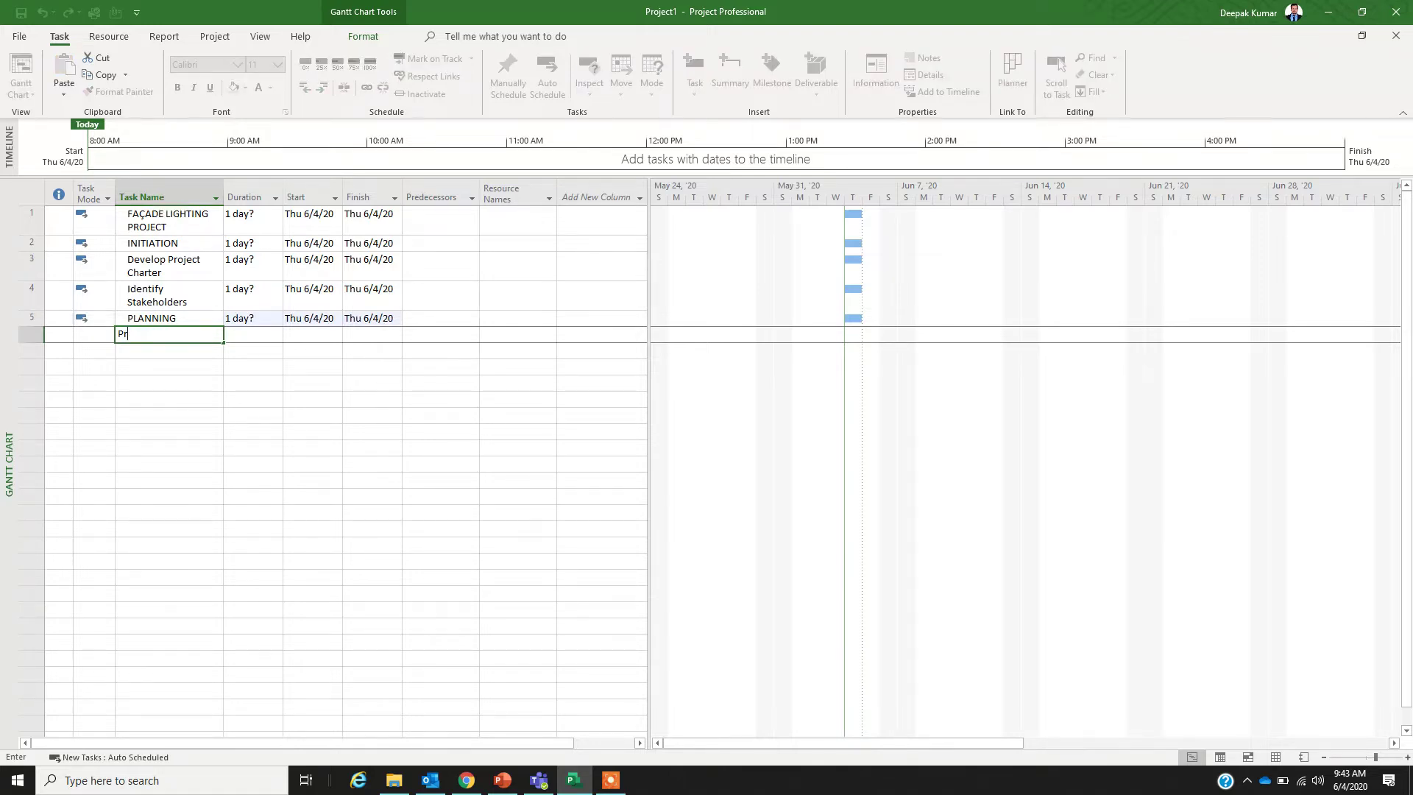
{"action": "type", "text": "oject Management Polan"}
{"action": "key", "text": "BackSpace"}
{"action": "key", "text": "BackSpace"}
{"action": "key", "text": "BackSpace"}
{"action": "key", "text": "BackSpace"}
{"action": "type", "text": "lan"}
{"action": "key", "text": "Return"}
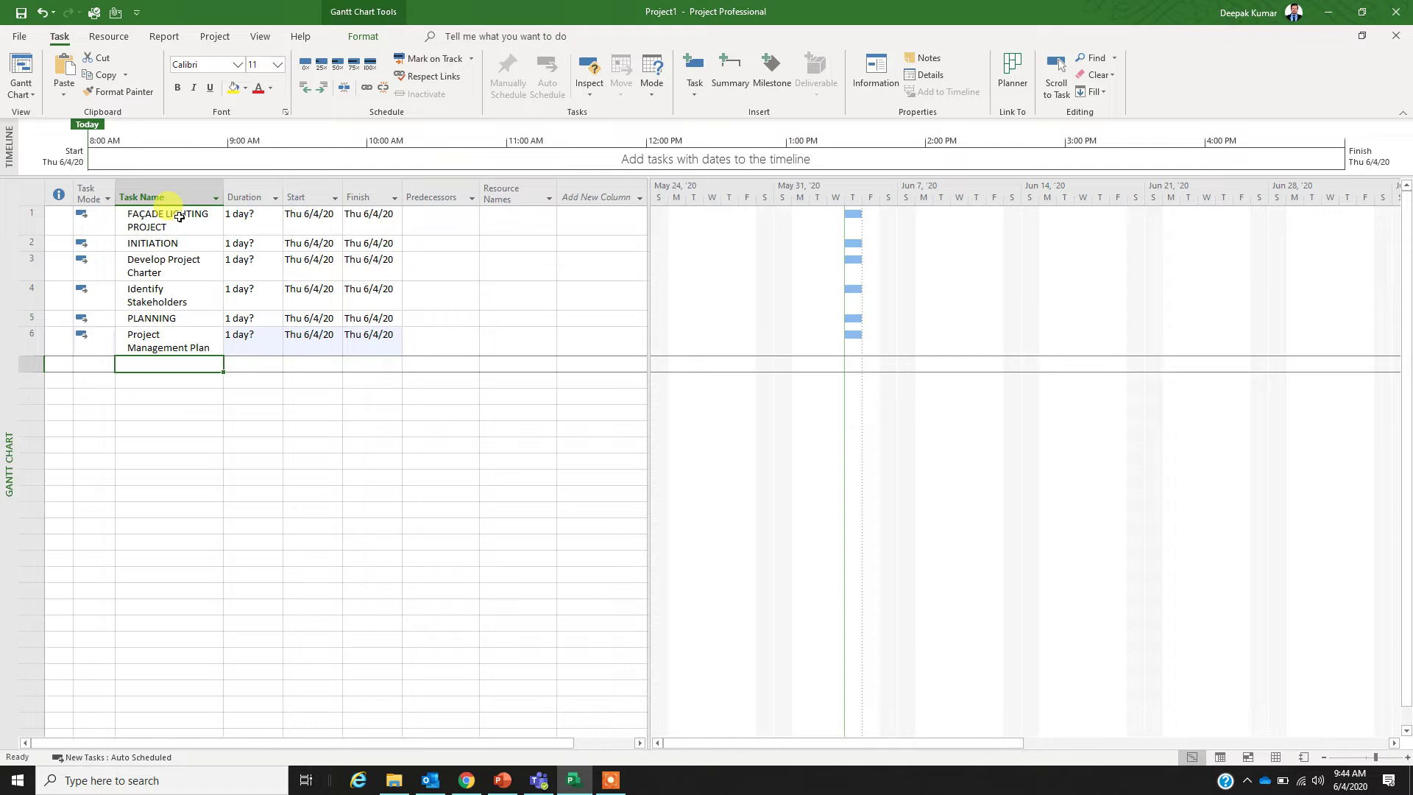
- Add the tasks Collect Requirements and Define Scope below Project Management Plan
{"action": "type", "text": "Co"}
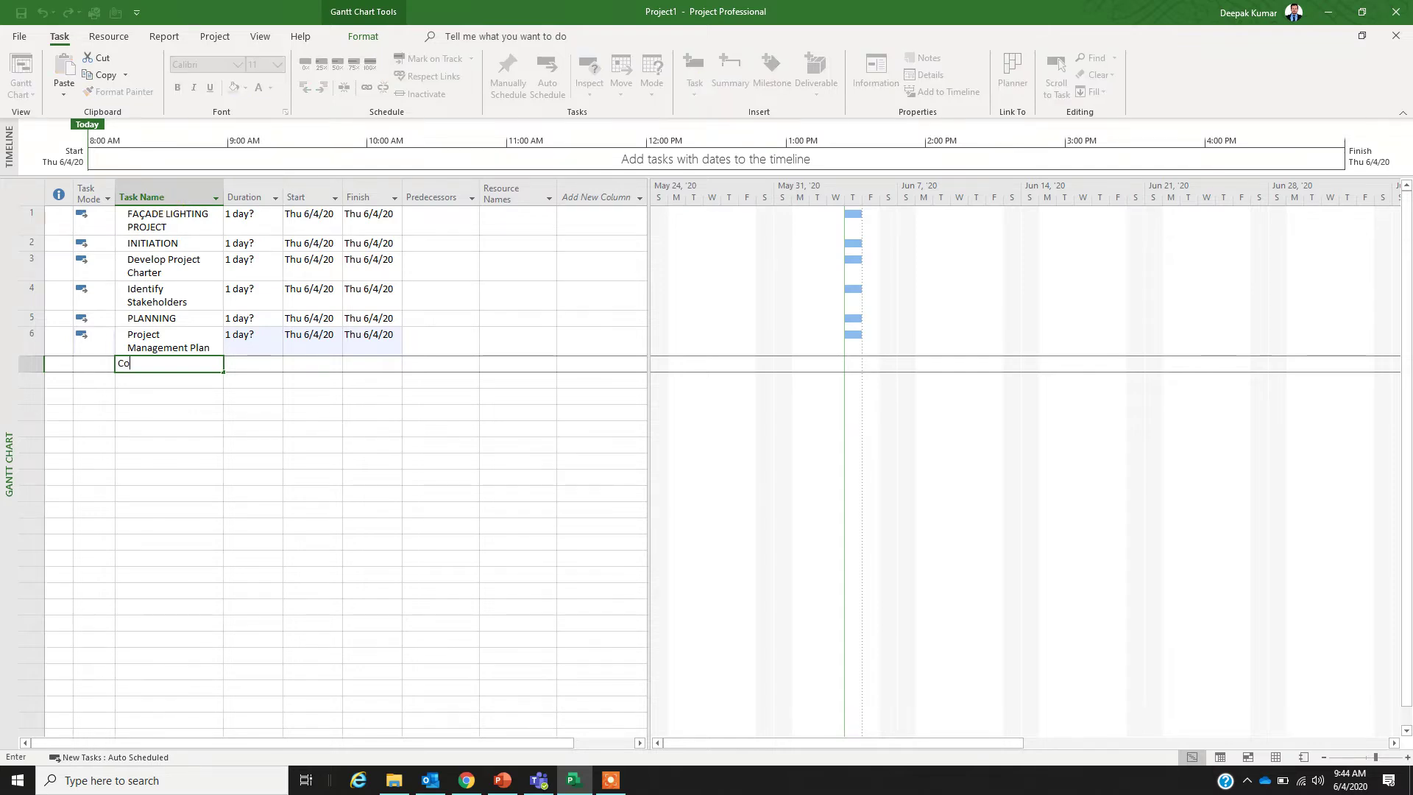
{"action": "type", "text": "llect Requirements"}
{"action": "key", "text": "Return"}
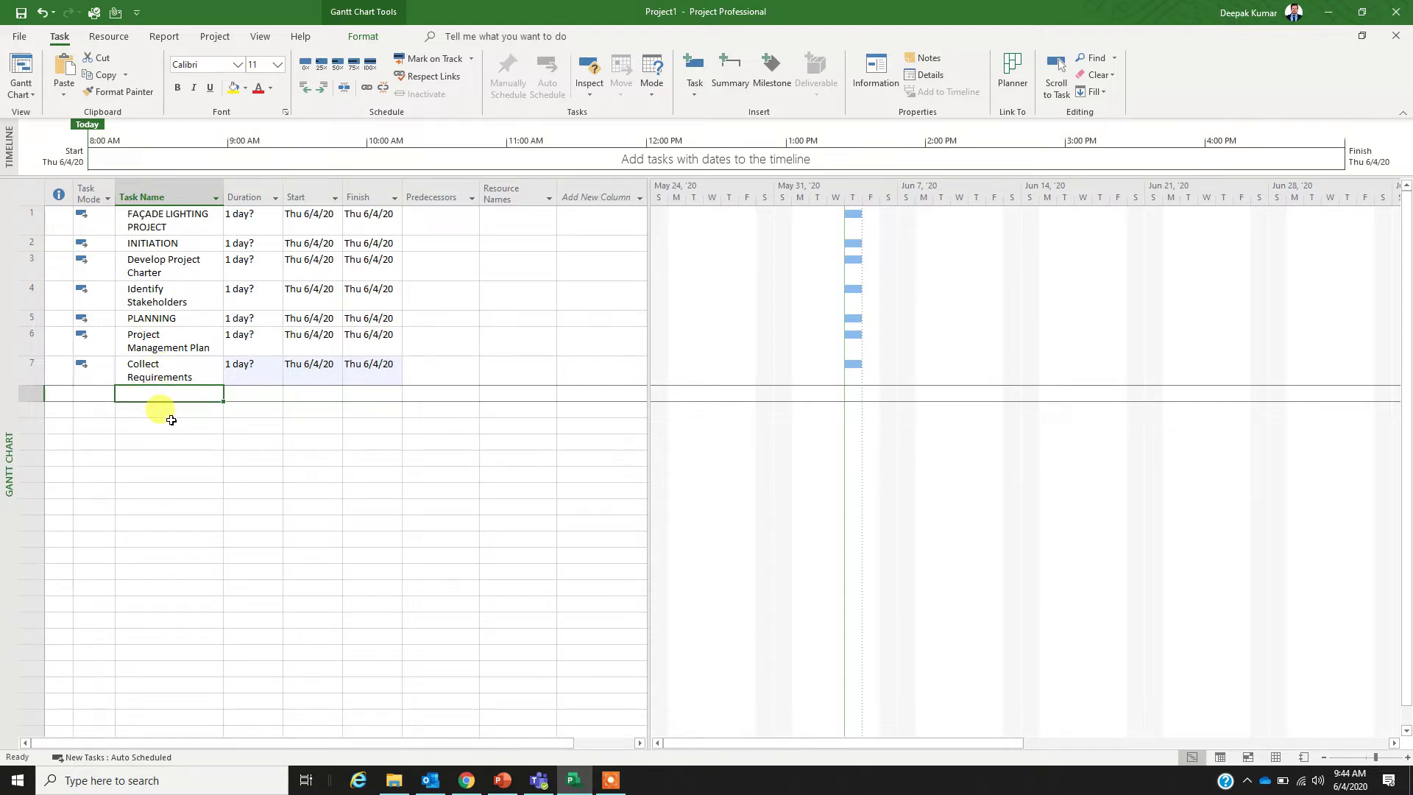
{"action": "type", "text": "De"}
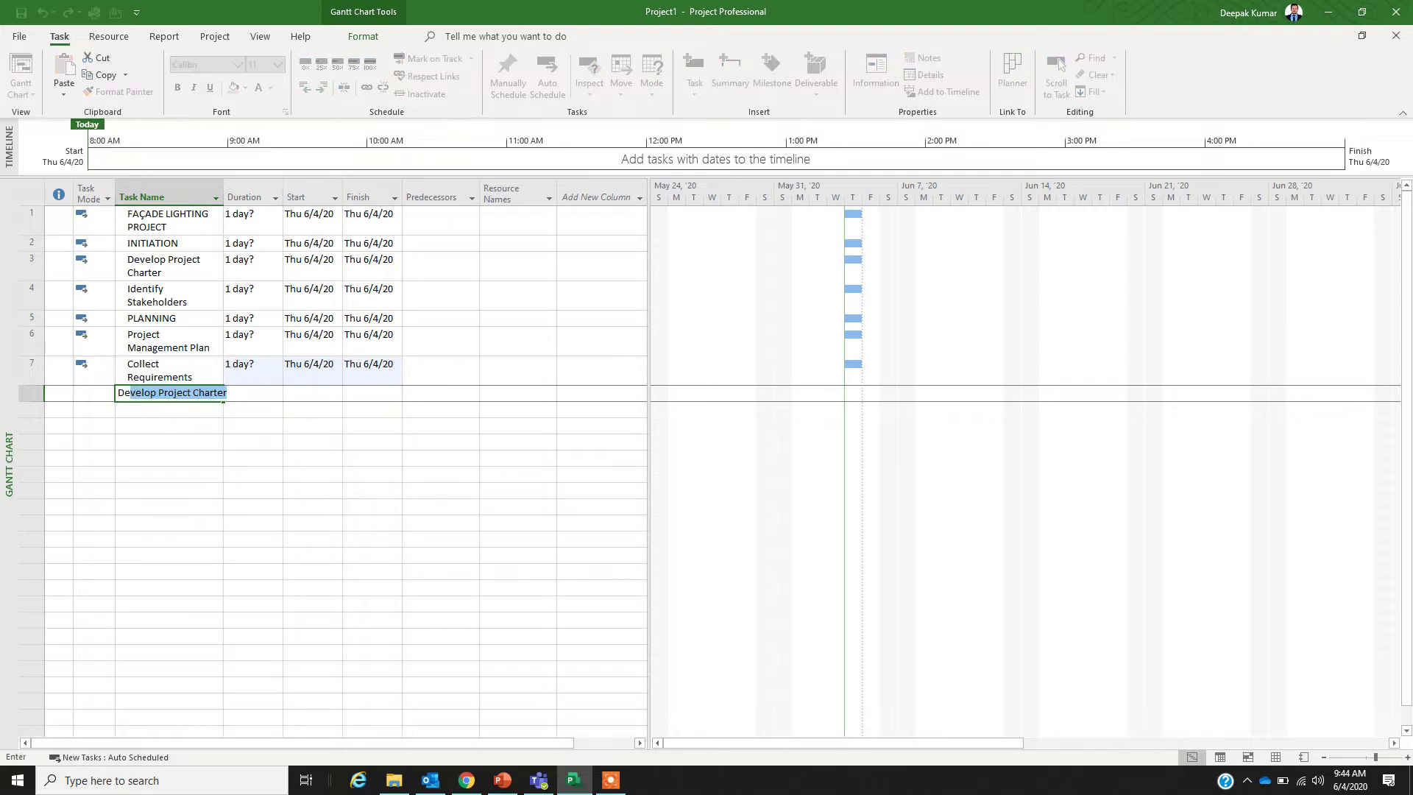
{"action": "type", "text": "fine "}
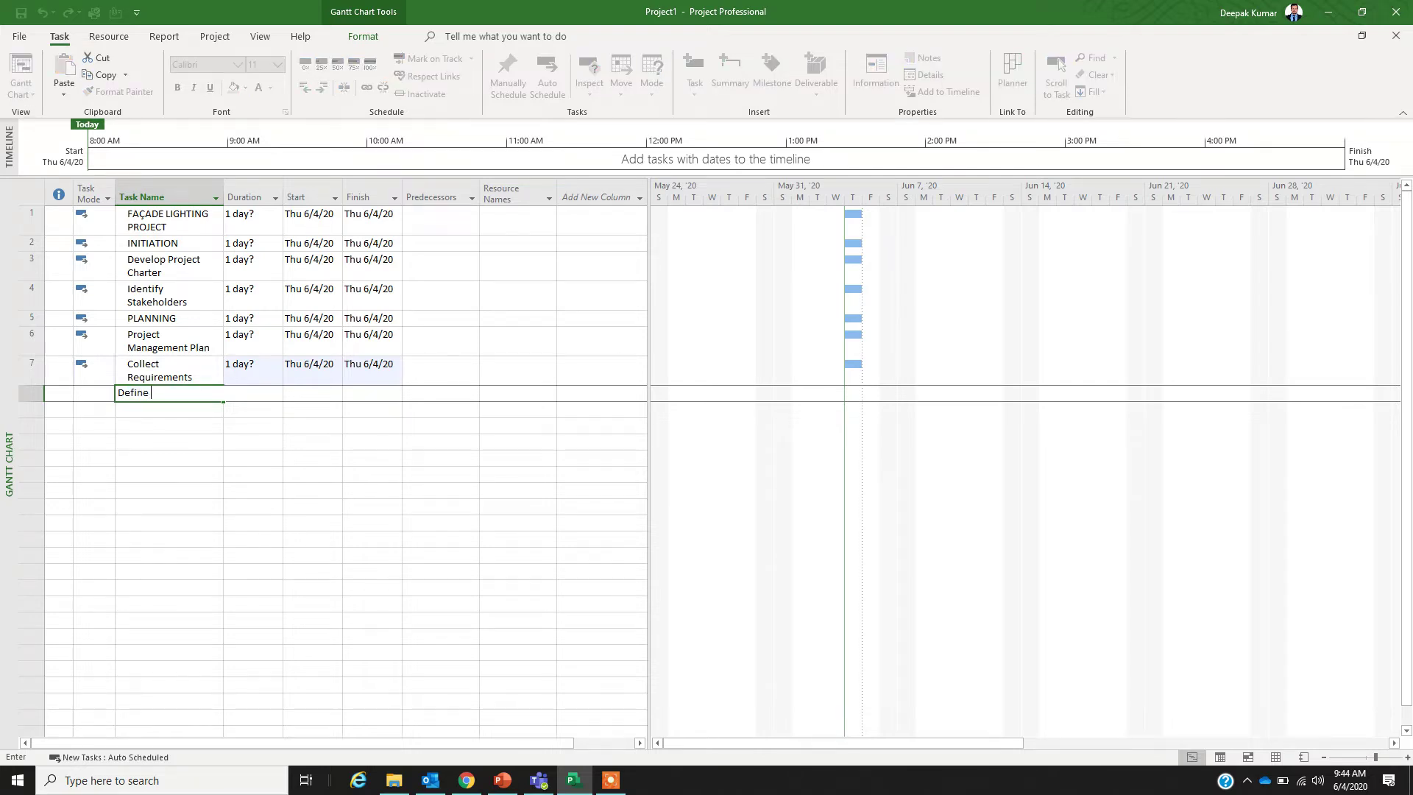
{"action": "type", "text": "Scope"}
{"action": "key", "text": "Return"}
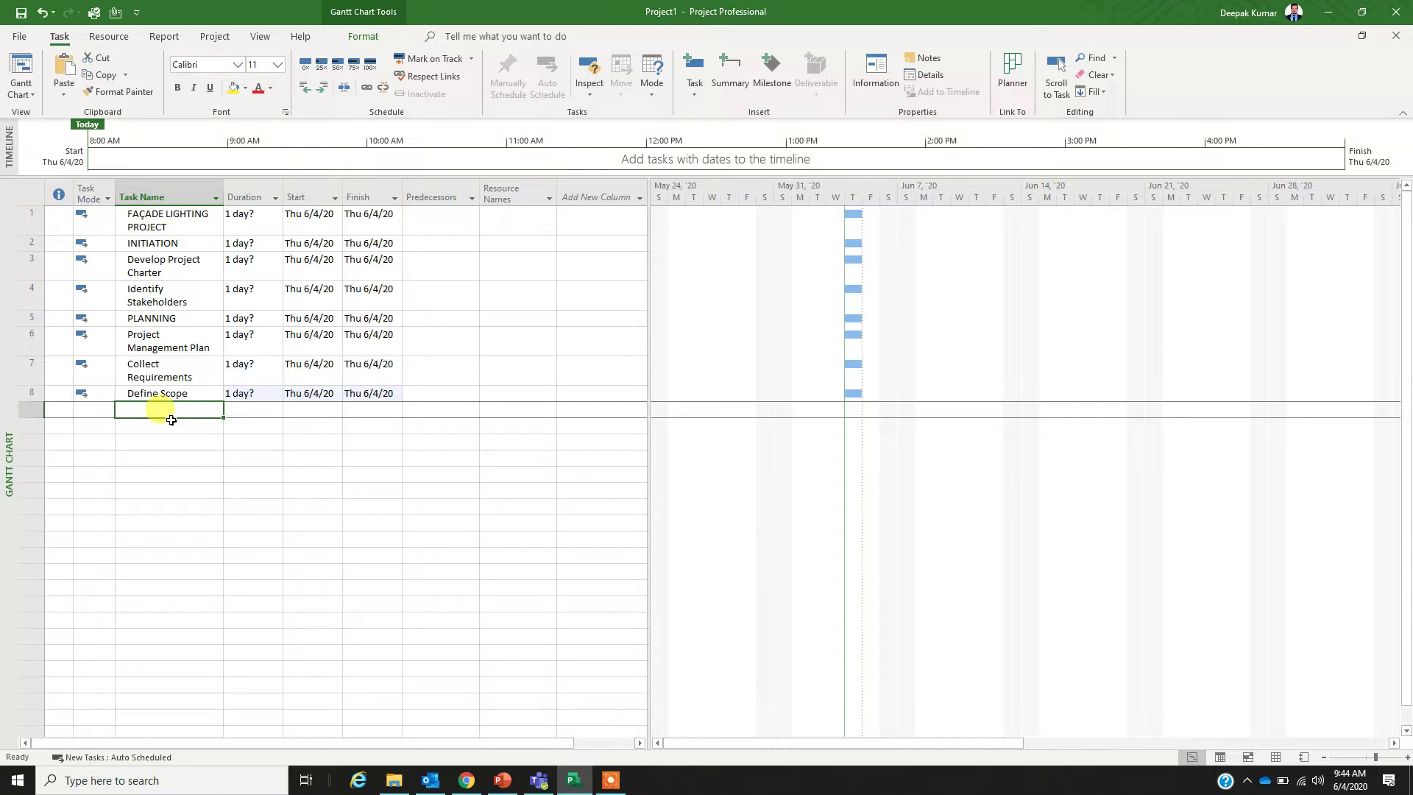
- Add the tasks Define Activities and Determine Budget below Define Scope
{"action": "type", "text": "De"}
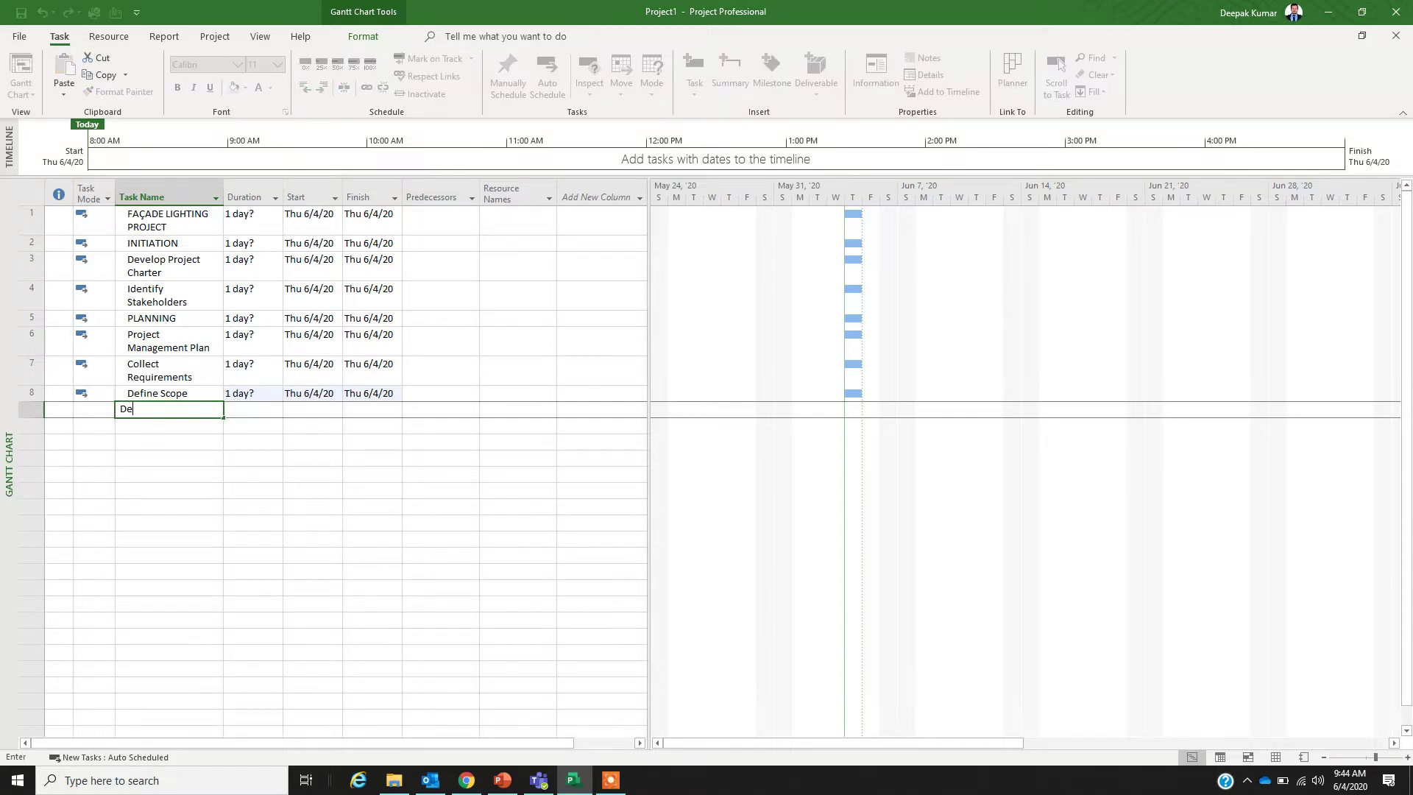
{"action": "type", "text": "fine Activities"}
{"action": "key", "text": "Return"}
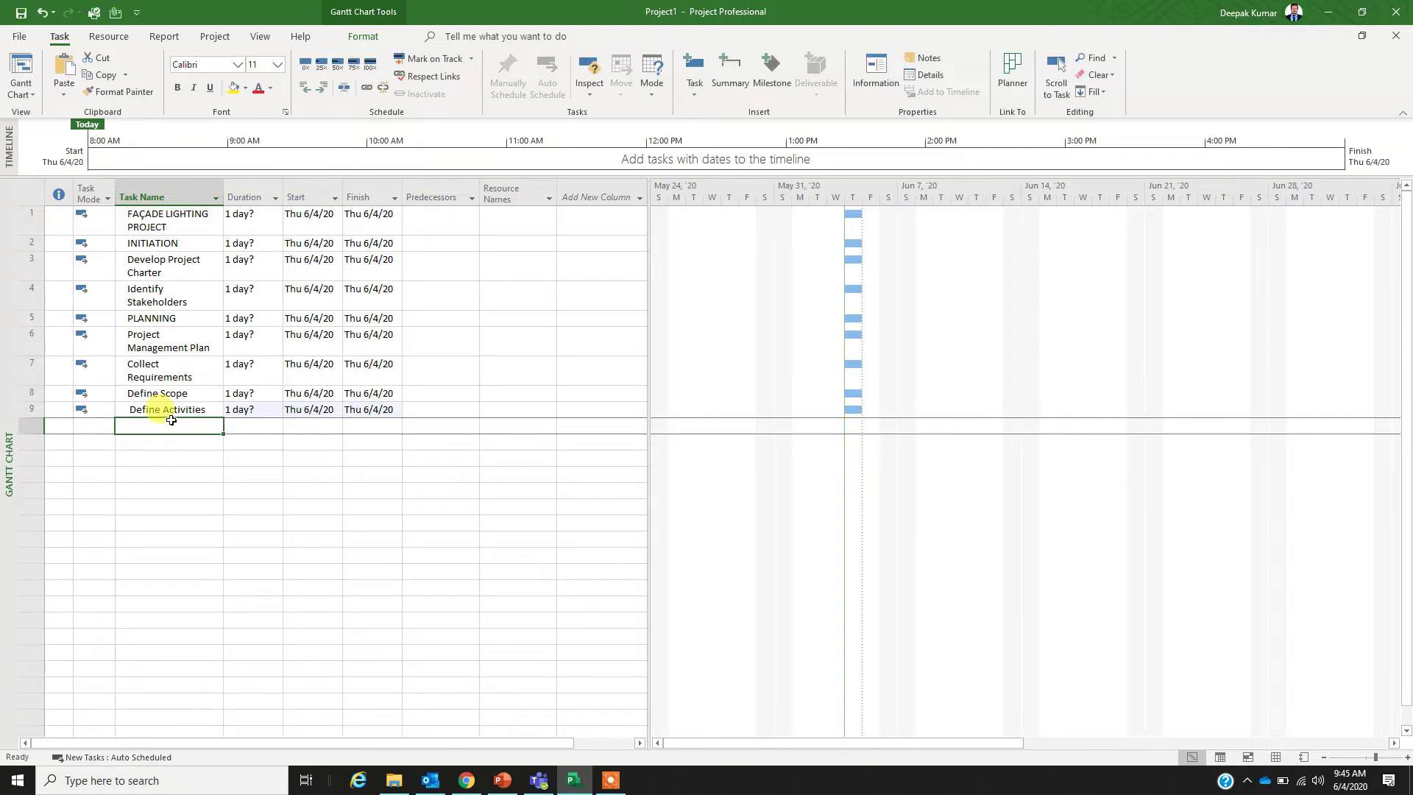
{"action": "type", "text": "D"}
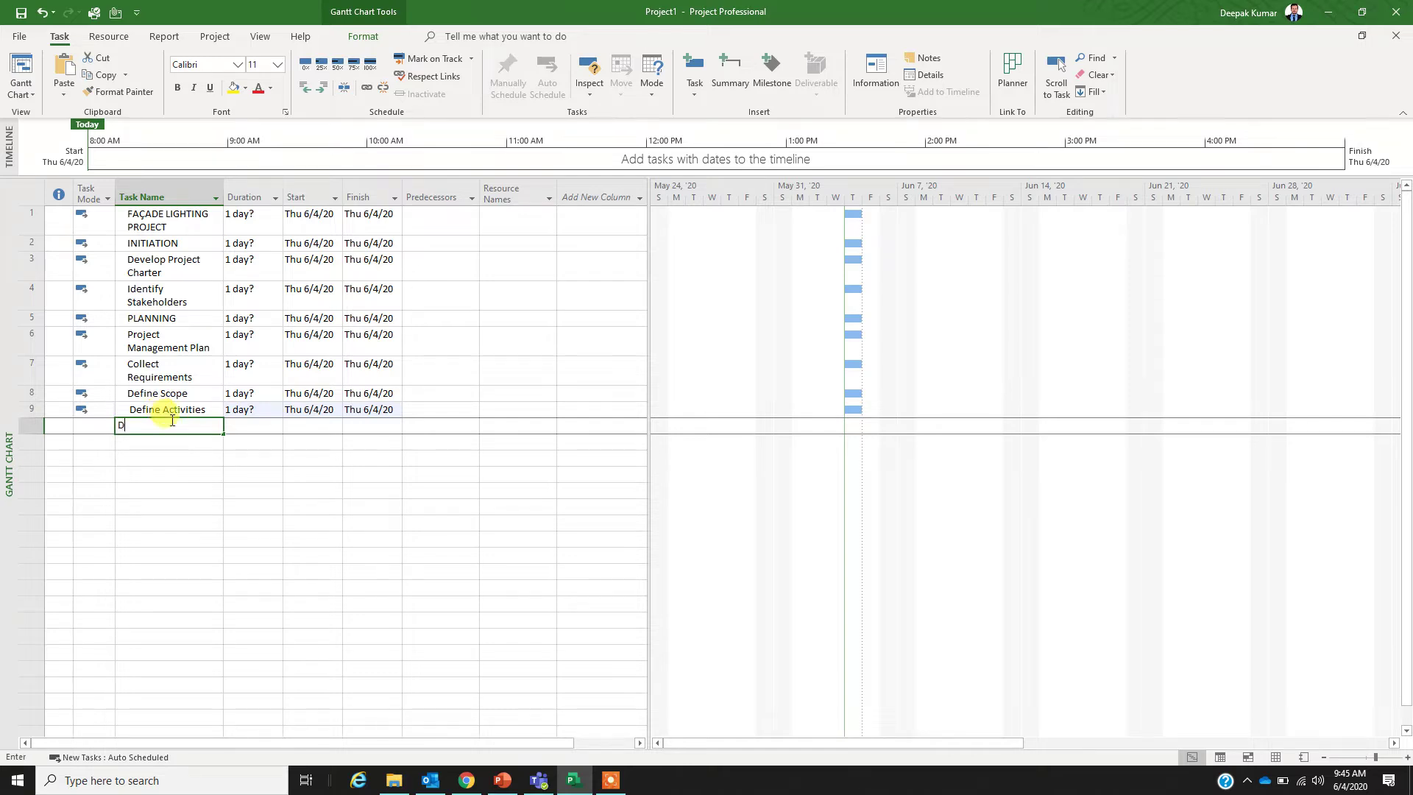
{"action": "type", "text": "etermine "}
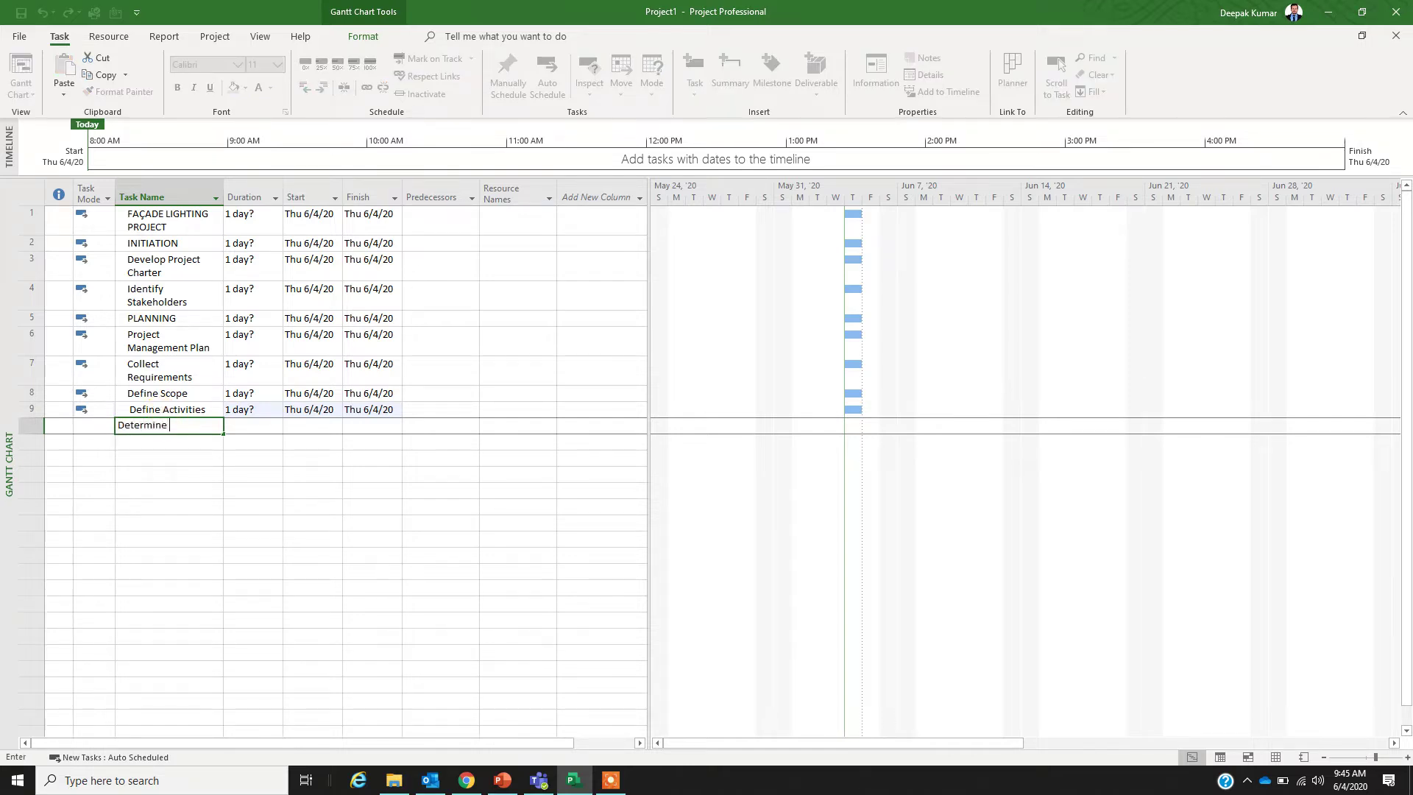
{"action": "type", "text": "Budget"}
{"action": "key", "text": "Return"}
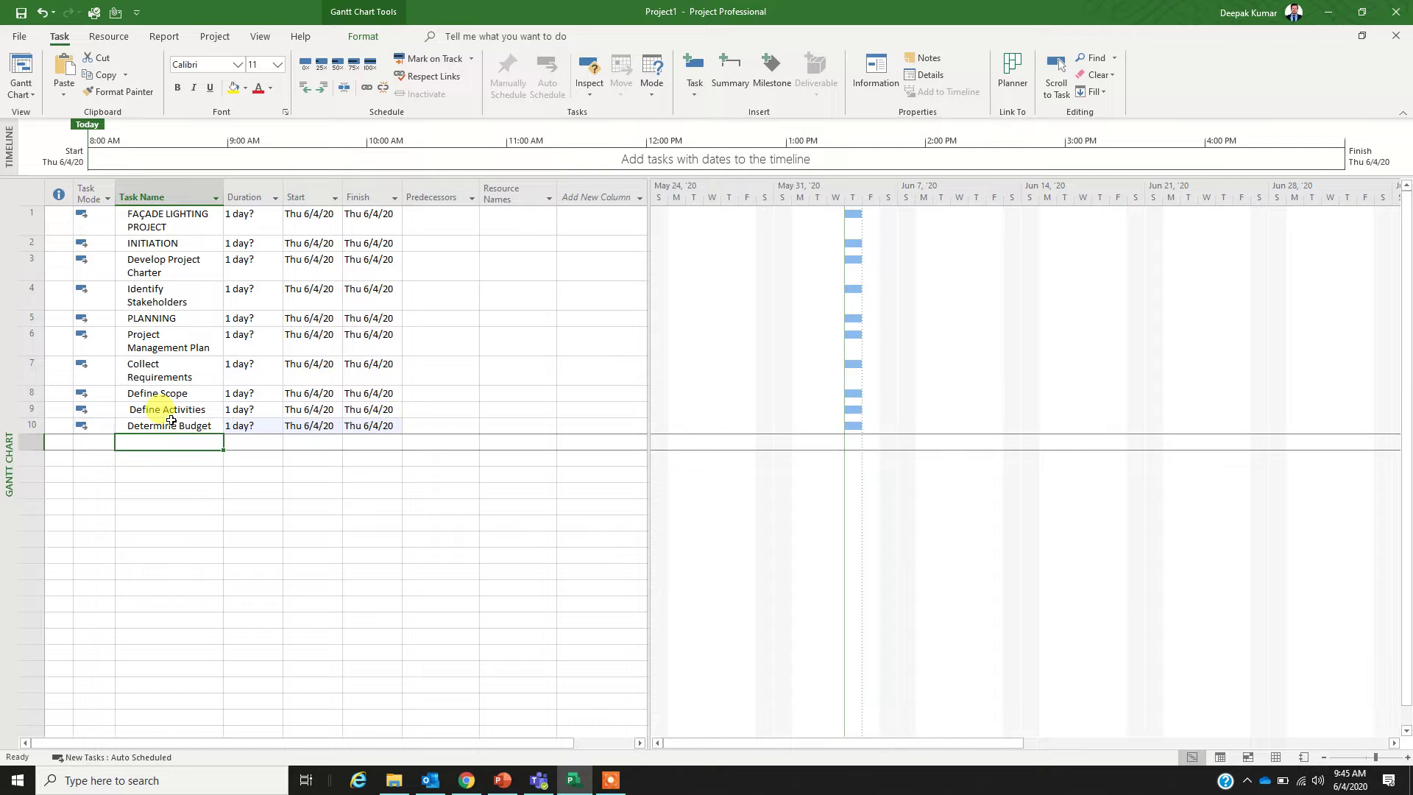
{"action": "type", "text": "Re"}
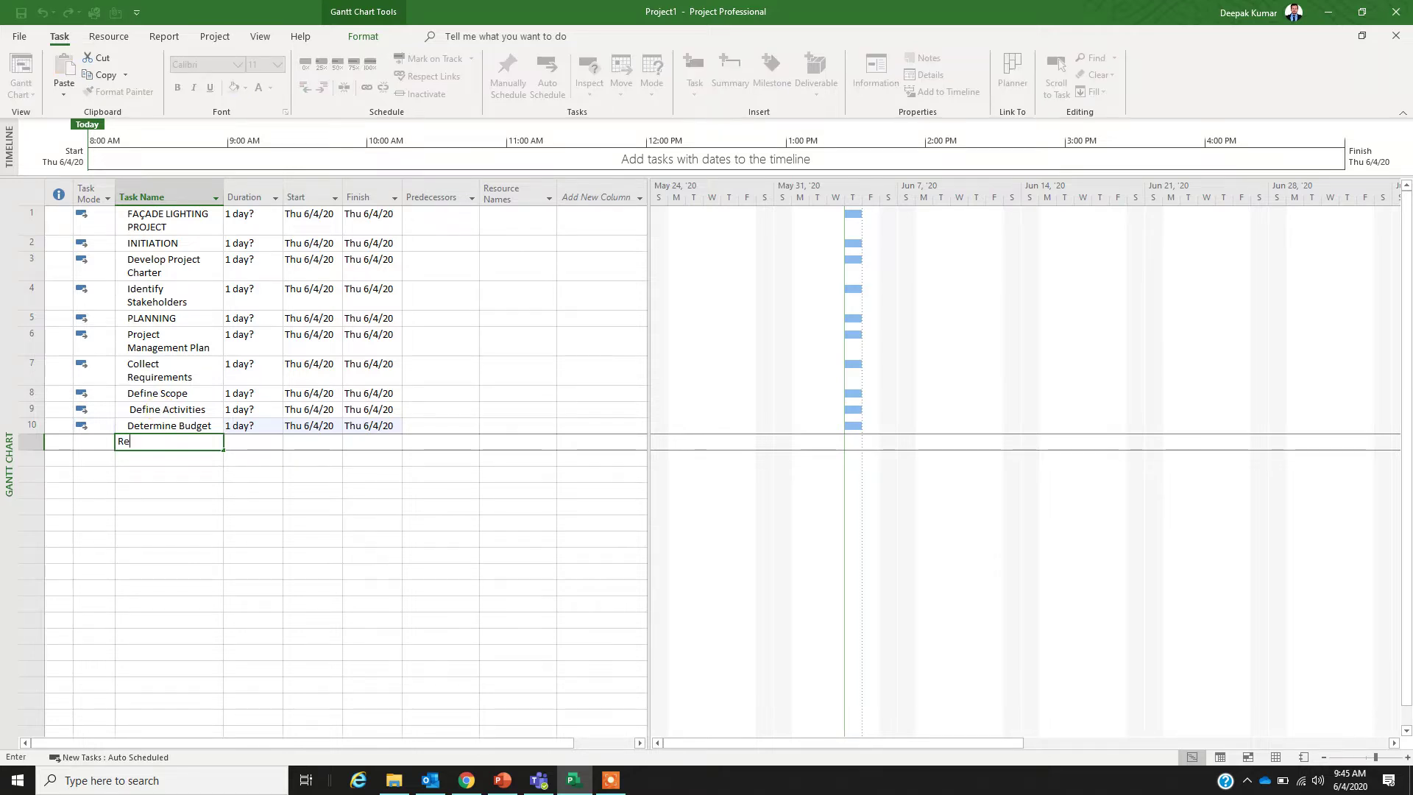
{"action": "type", "text": "source M"}
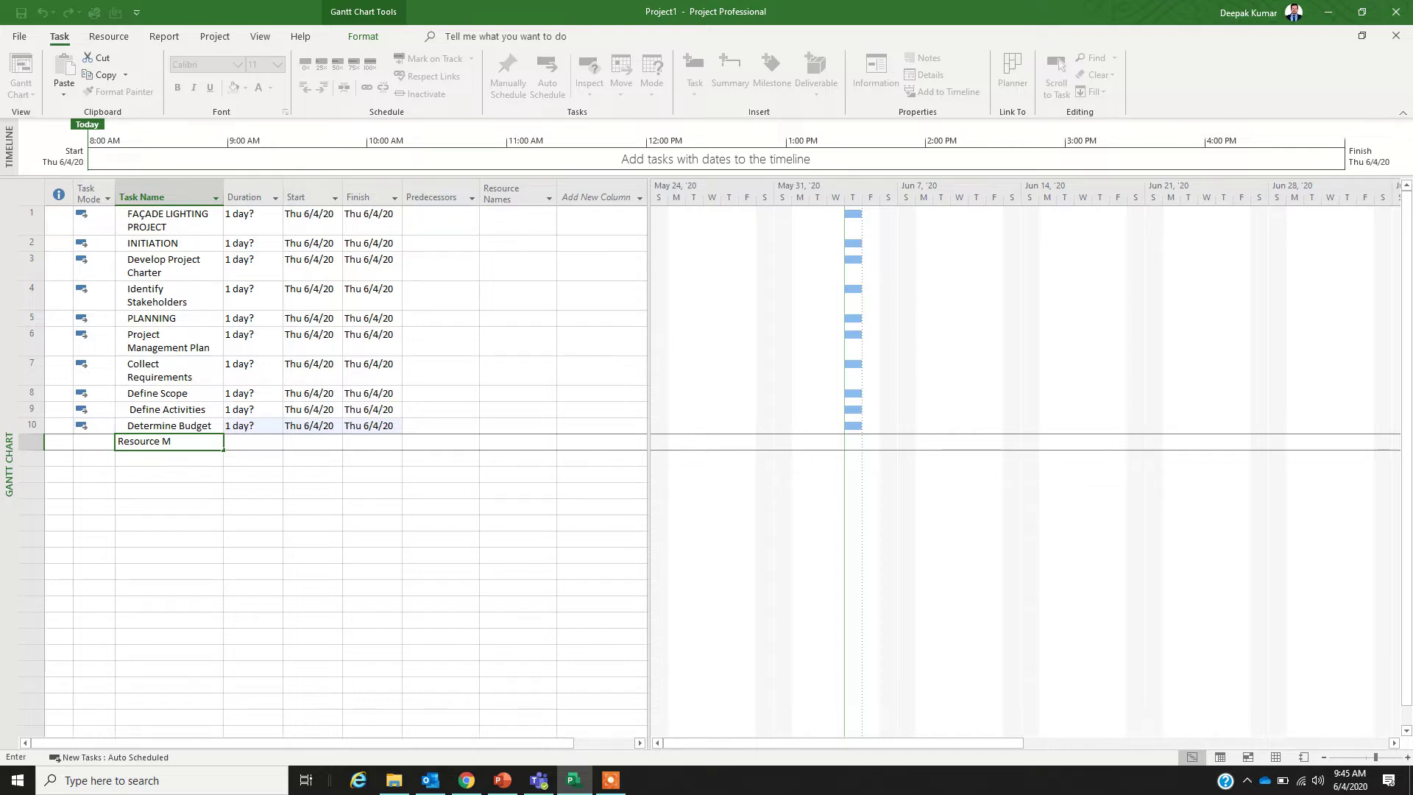
{"action": "key", "text": "BackSpace"}
{"action": "key", "text": "BackSpace"}
{"action": "key", "text": "BackSpace"}
{"action": "key", "text": "BackSpace"}
{"action": "key", "text": "BackSpace"}
{"action": "key", "text": "BackSpace"}
{"action": "key", "text": "BackSpace"}
{"action": "key", "text": "BackSpace"}
{"action": "key", "text": "BackSpace"}
{"action": "type", "text": "D"}
{"action": "key", "text": "BackSpace"}
- Add the tasks Determine Resources and Identify Risks below Determine Budget
{"action": "type", "text": "Determine Resources"}
{"action": "key", "text": "Return"}
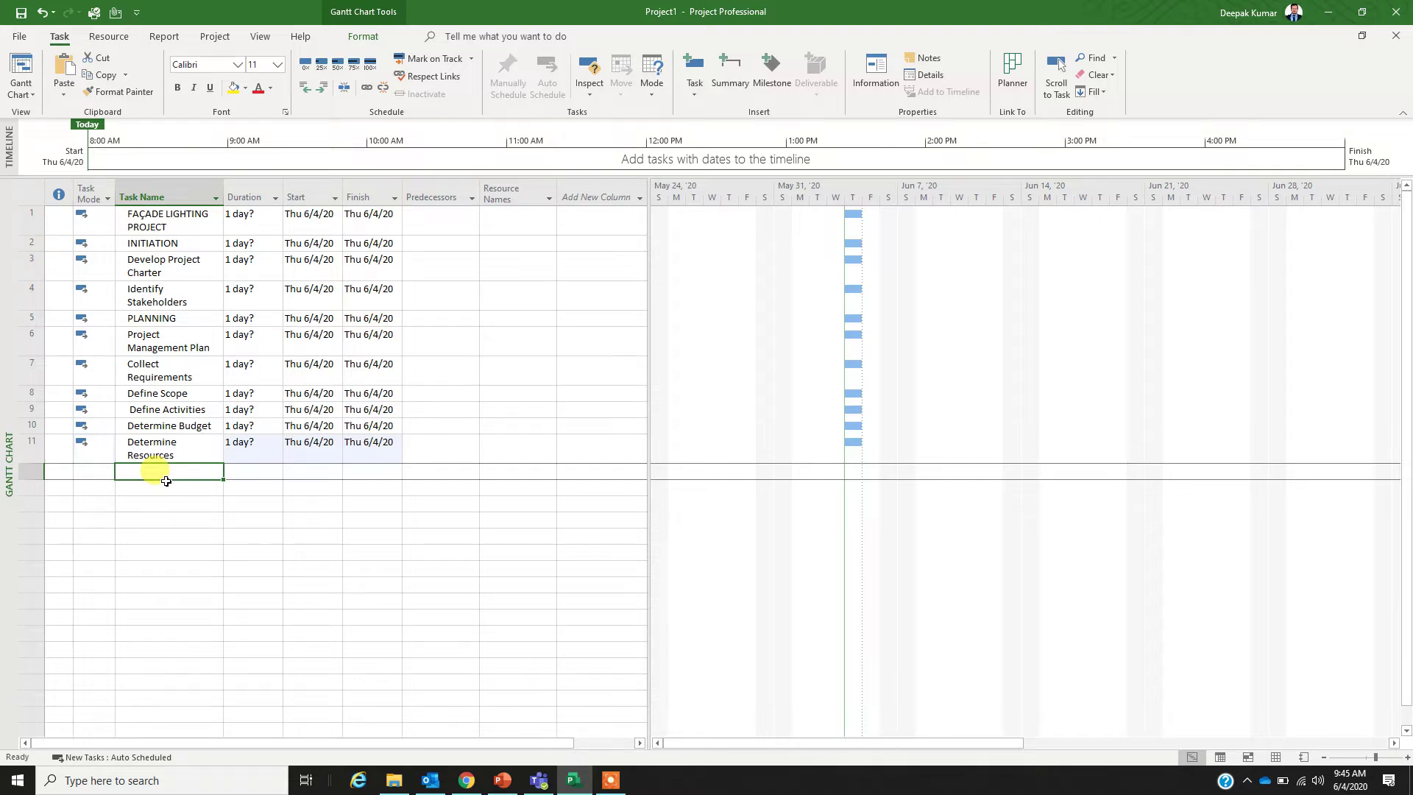
{"action": "type", "text": "Identify "}
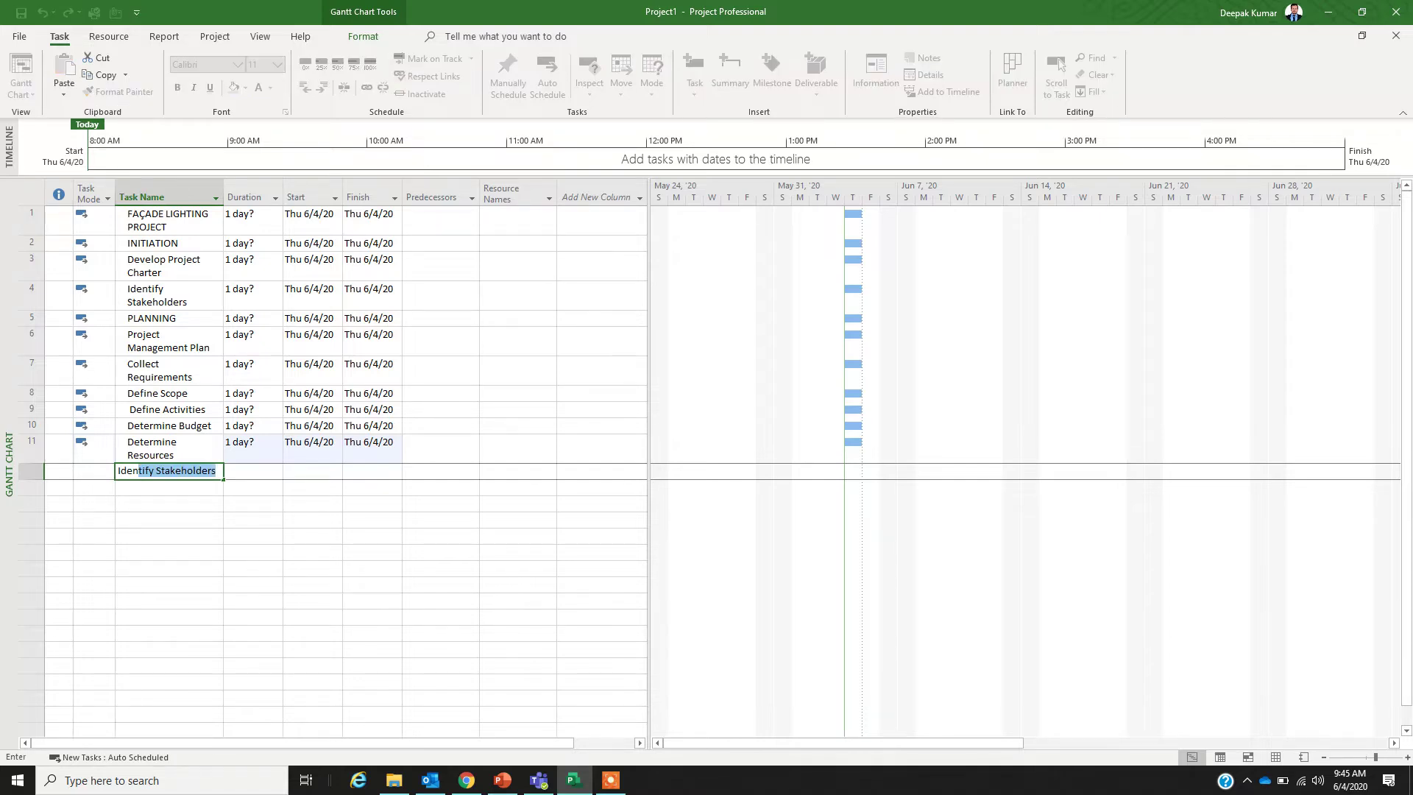
{"action": "type", "text": "Risks"}
{"action": "key", "text": "Return"}
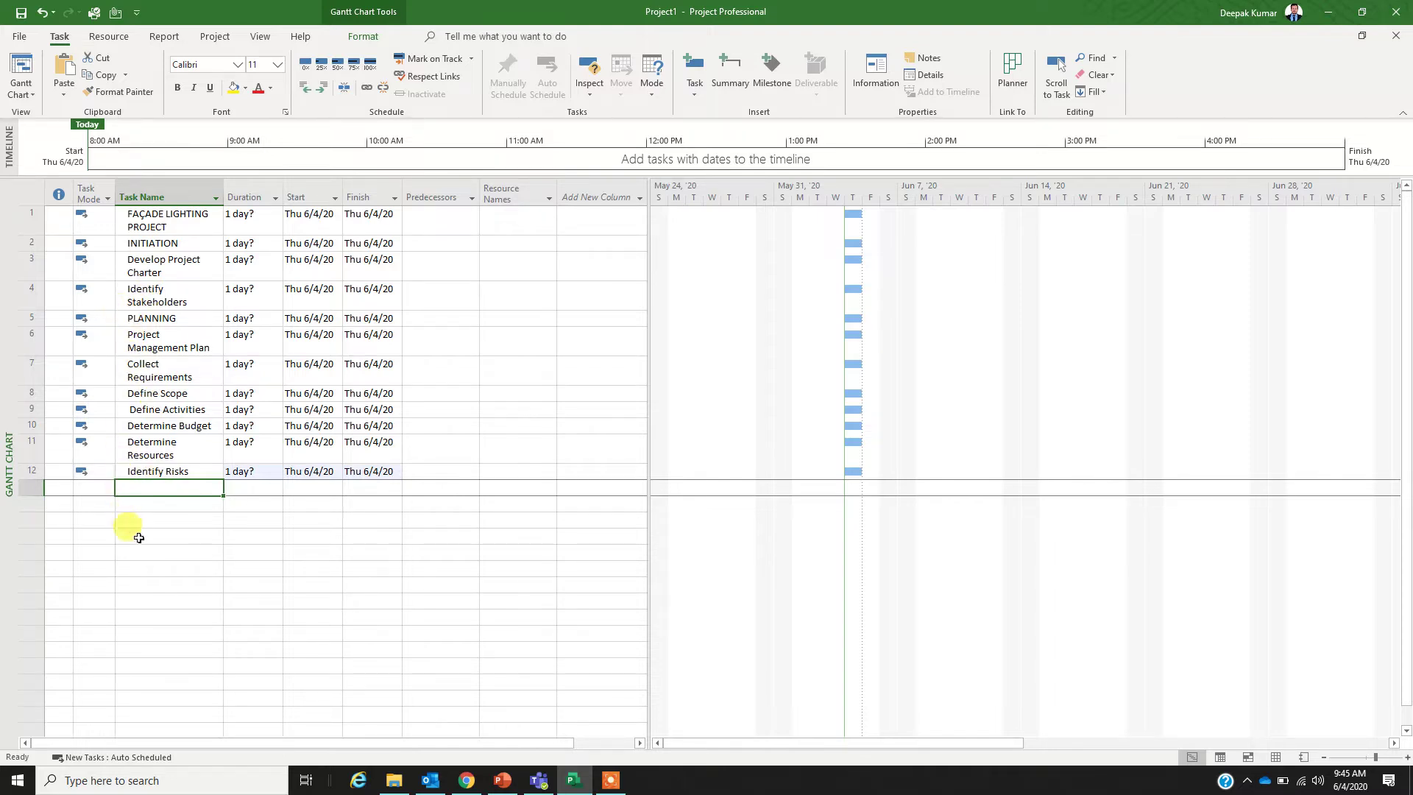
- Add a task named EXECUTION in capitals in the row below Identify Risks
{"action": "type", "text": "E"}
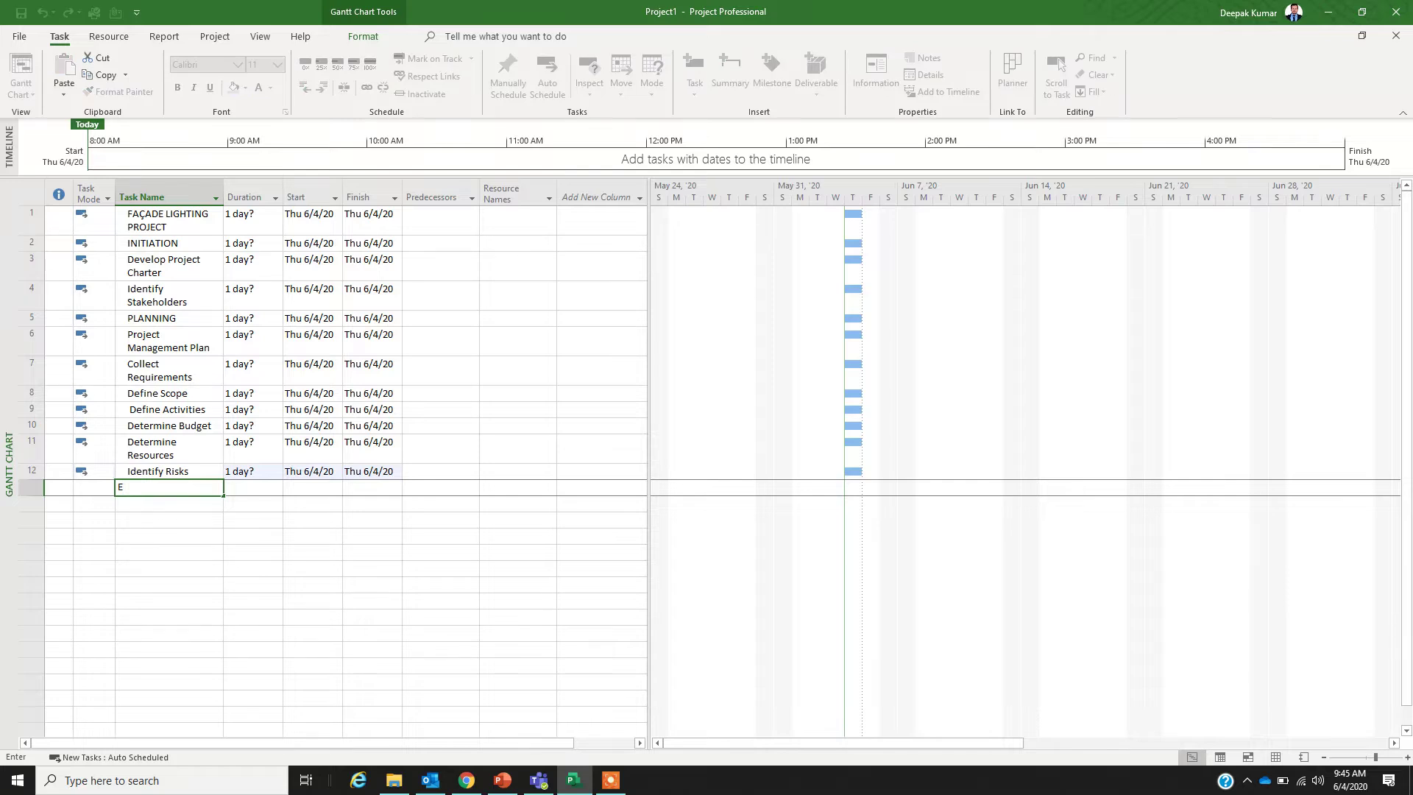
{"action": "type", "text": "xecute"}
{"action": "key", "text": "BackSpace"}
{"action": "key", "text": "BackSpace"}
{"action": "key", "text": "BackSpace"}
{"action": "key", "text": "BackSpace"}
{"action": "key", "text": "BackSpace"}
{"action": "key", "text": "BackSpace"}
{"action": "type", "text": "XECU"}
{"action": "key", "text": "BackSpace"}
{"action": "type", "text": "UTIO"}
{"action": "key", "text": "BackSpace"}
{"action": "type", "text": "N"}
{"action": "key", "text": "Return"}
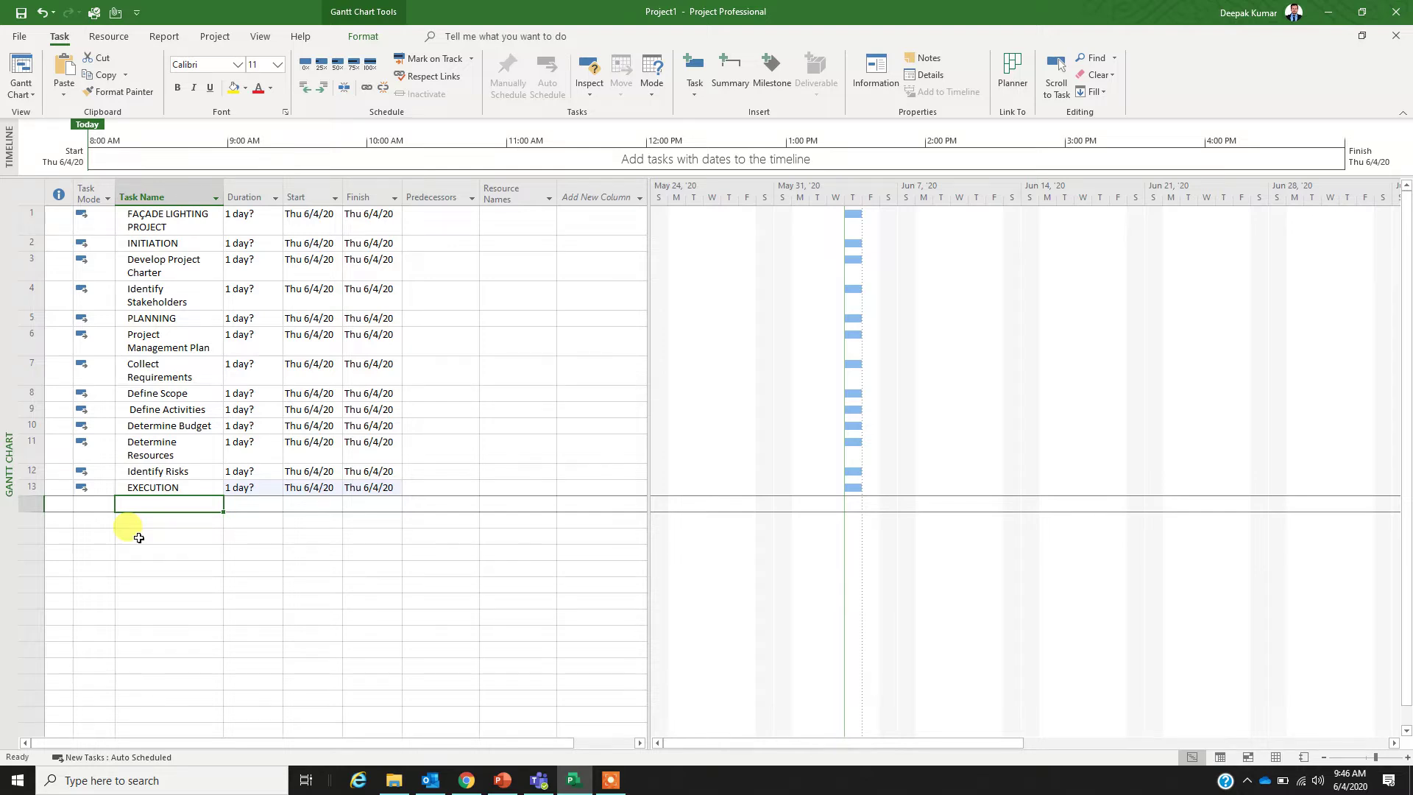
- Add a task named Manage Project Work in the row below EXECUTION
{"action": "type", "text": "Man"}
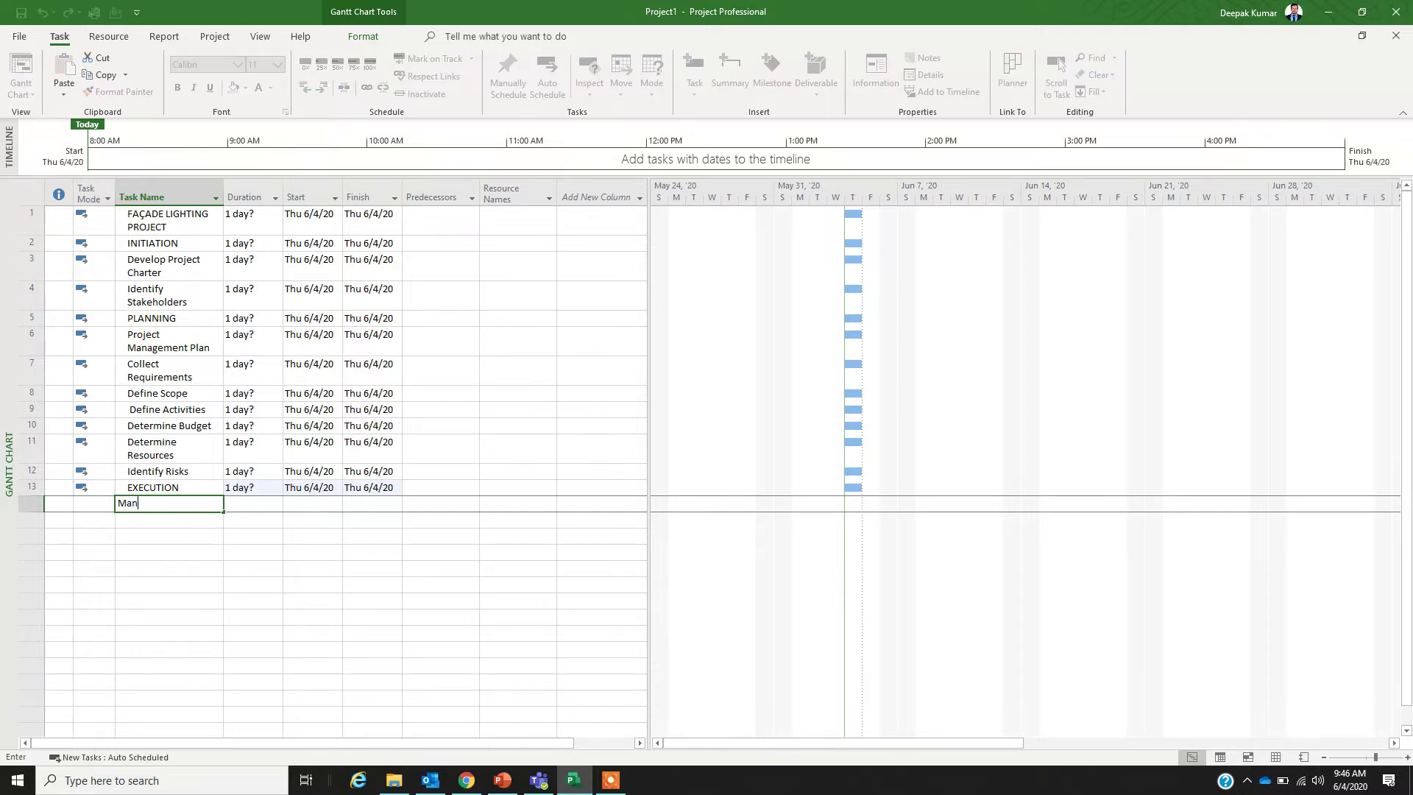
{"action": "type", "text": "age Project Work"}
{"action": "key", "text": "Return"}
- Add a task named Manage Project Lessons in the row below Manage Project Work
{"action": "left_click", "coordinate": [131, 533]}
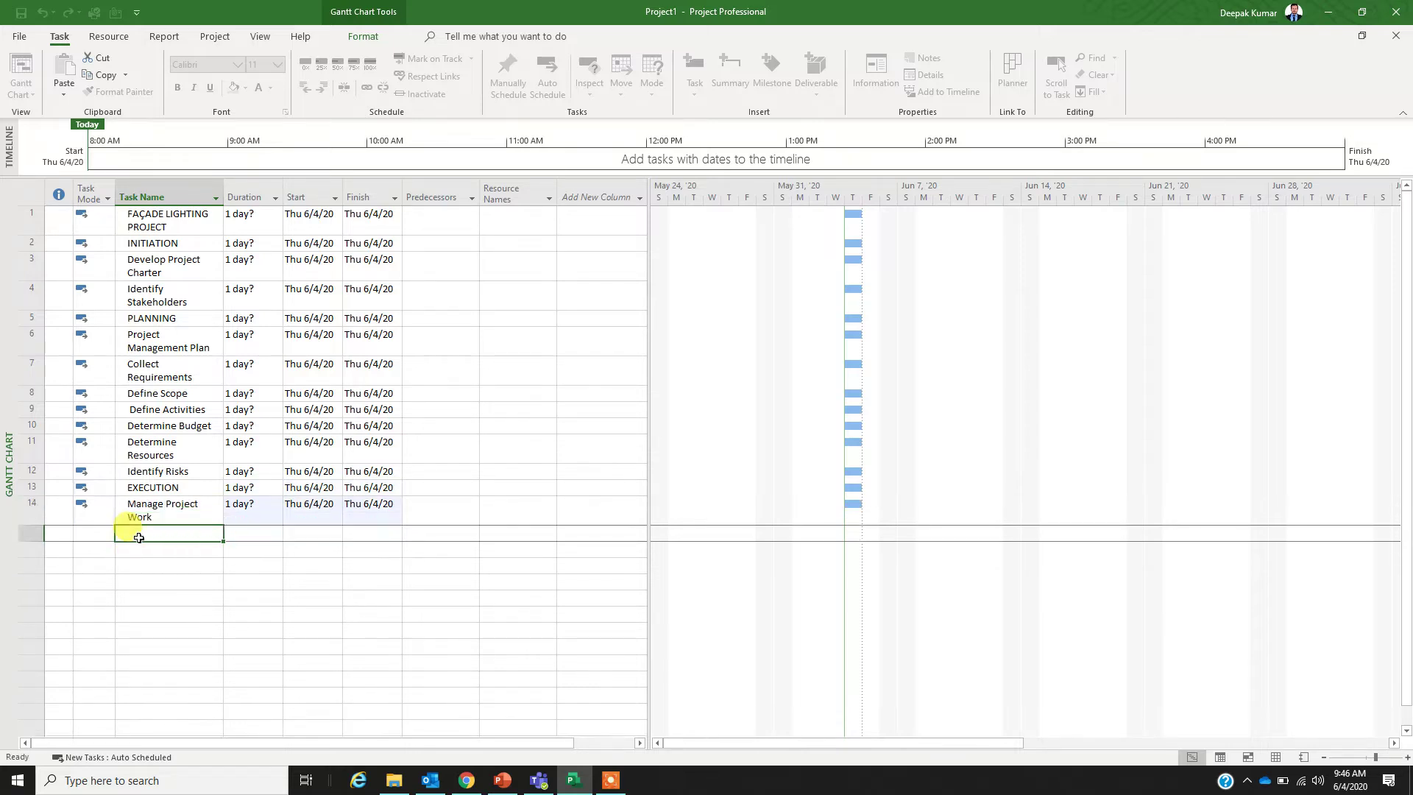
{"action": "type", "text": "Mana"}
{"action": "type", "text": "ge Porje"}
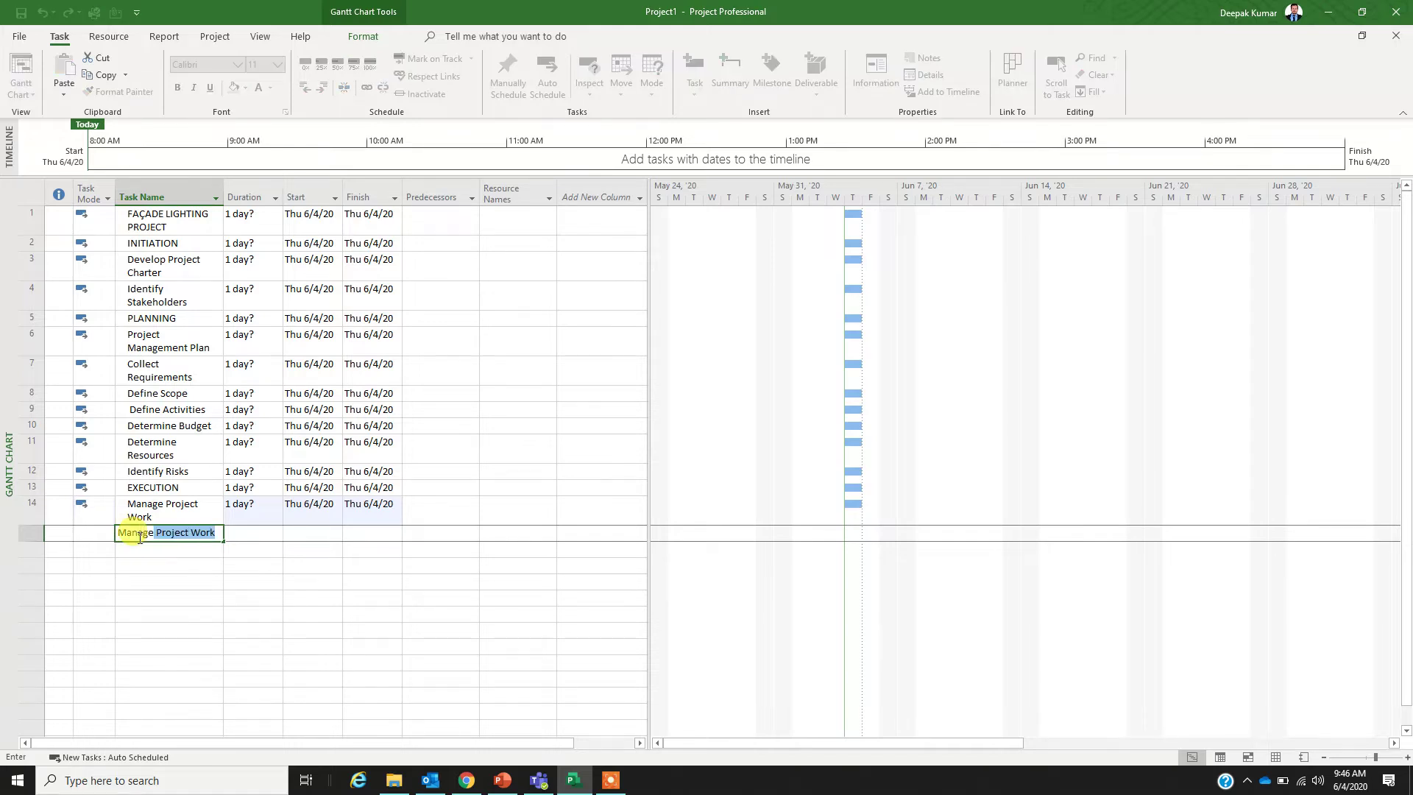
{"action": "key", "text": "BackSpace"}
{"action": "key", "text": "BackSpace"}
{"action": "key", "text": "BackSpace"}
{"action": "key", "text": "BackSpace"}
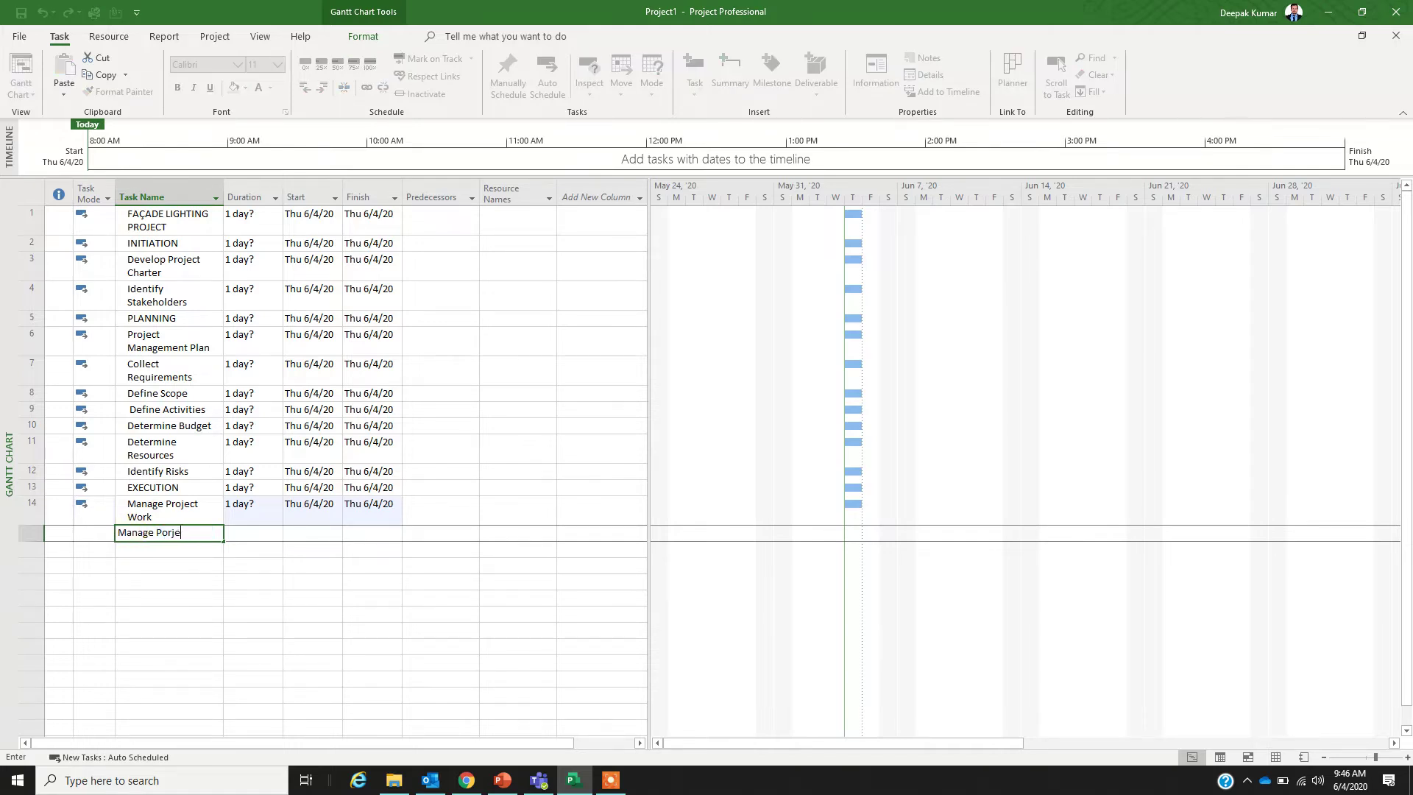
{"action": "type", "text": "roject Lessons"}
{"action": "key", "text": "Return"}
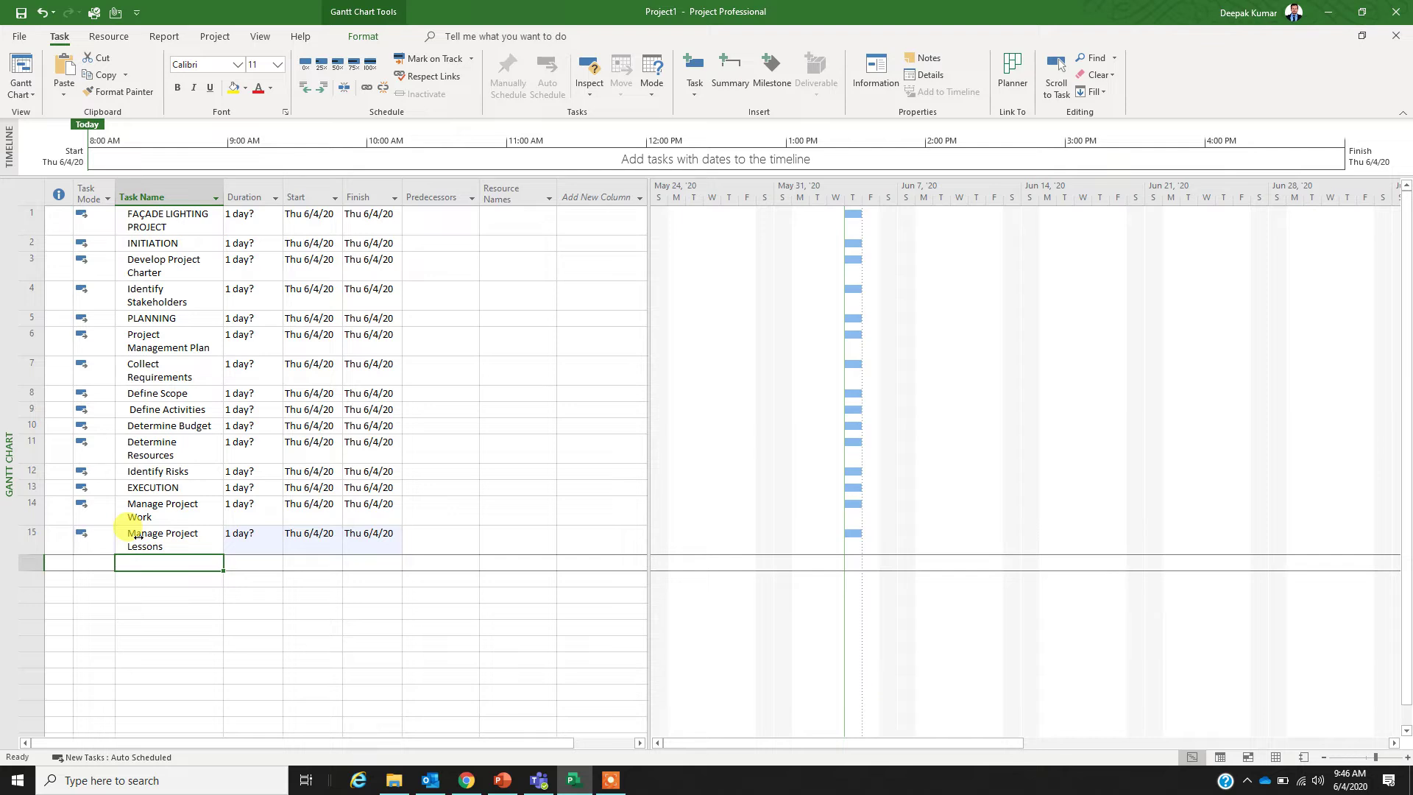
- Add a task named MONITOR & CONTROL in capitals in the row below Manage Project Lessons
{"action": "type", "text": "C"}
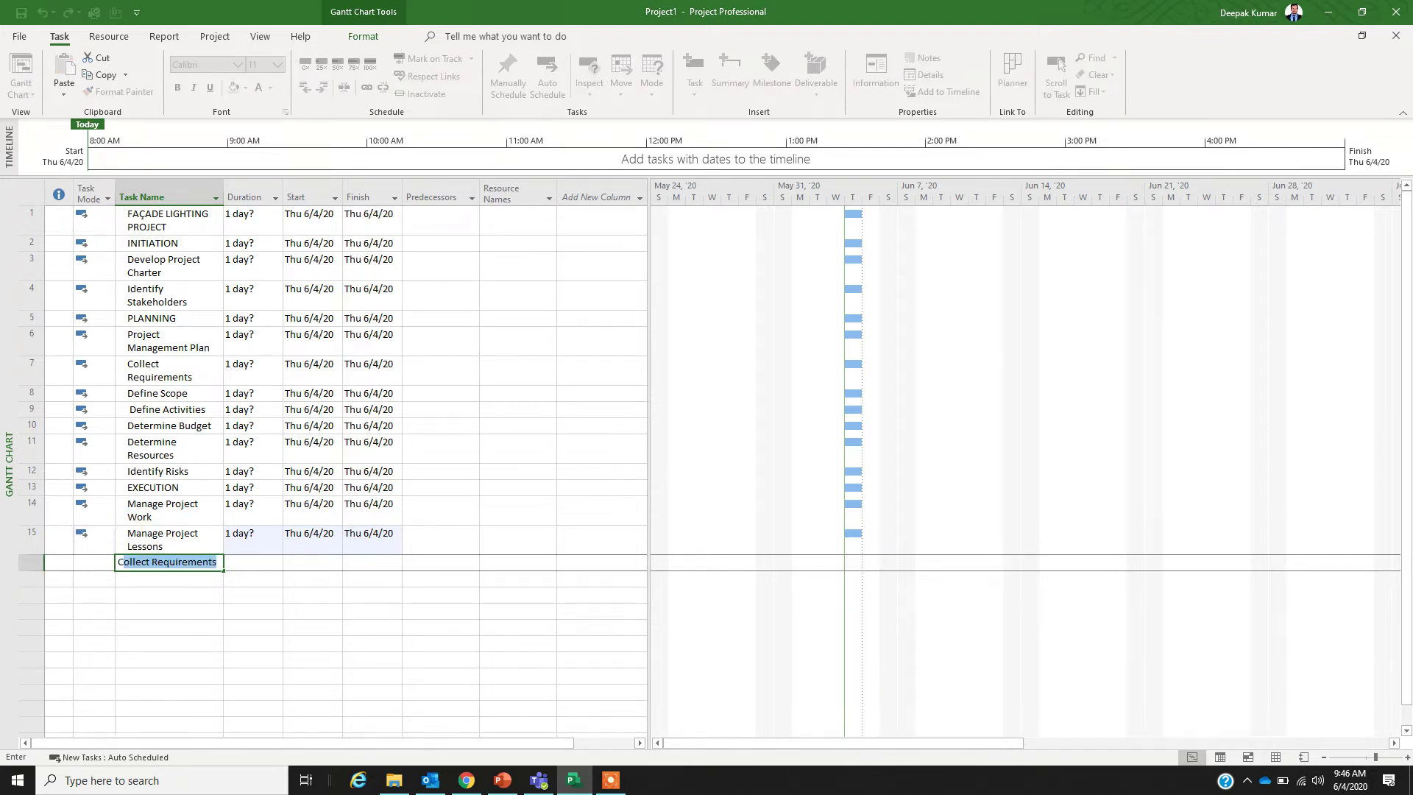
{"action": "key", "text": "BackSpace"}
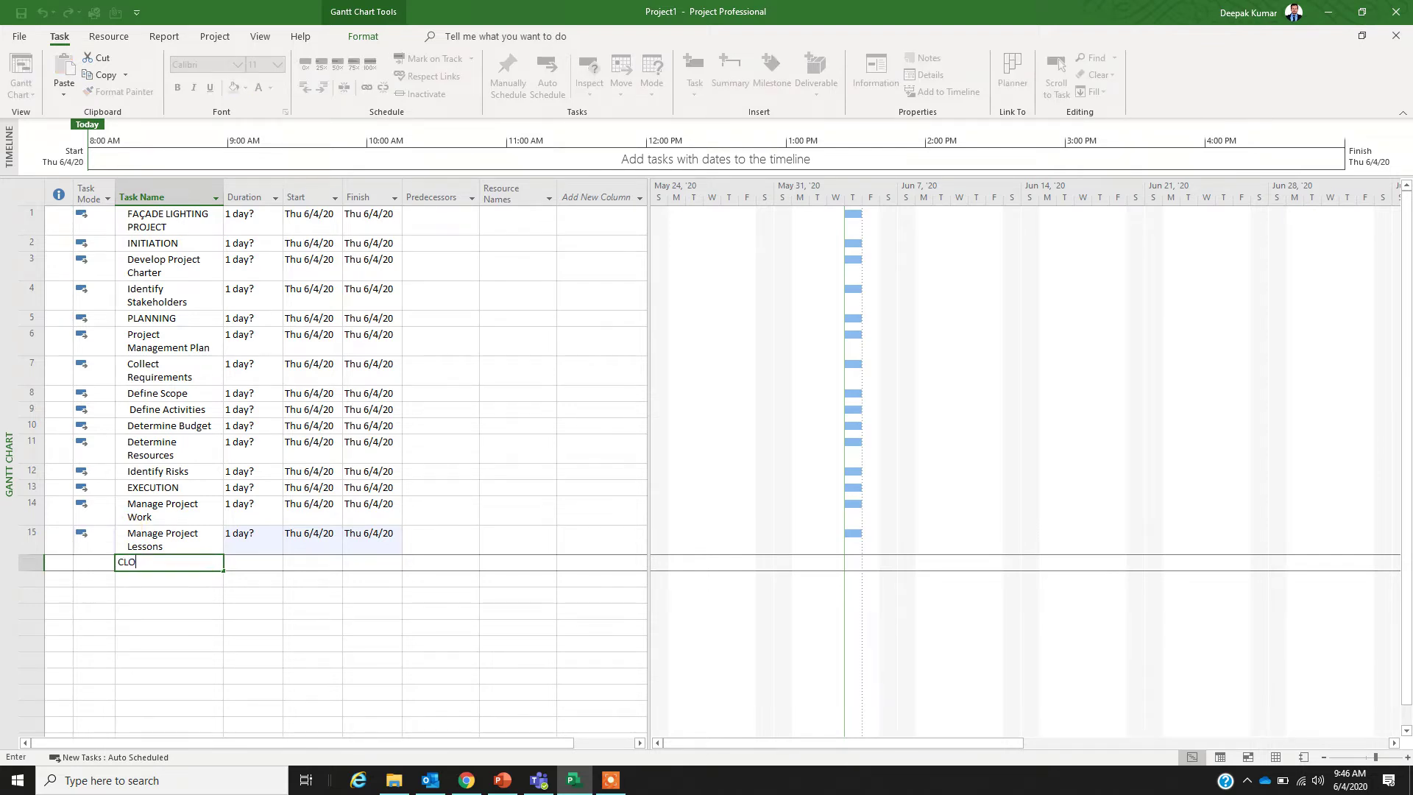
{"action": "key", "text": "BackSpace"}
{"action": "type", "text": "MONITOR & CONTROL"}
{"action": "key", "text": "Return"}
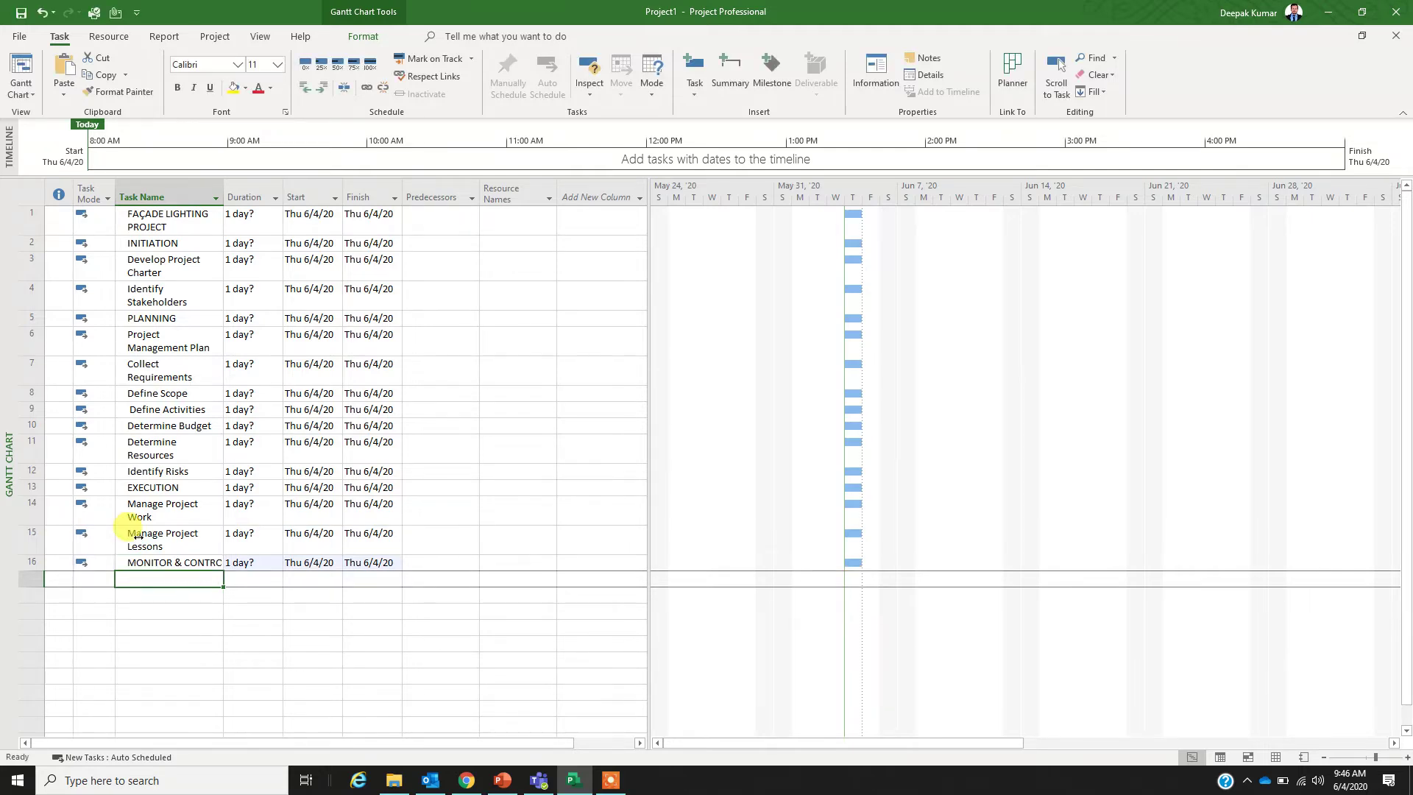
- Add the tasks Validate and Control in the rows below MONITOR & CONTROL
{"action": "type", "text": "V"}
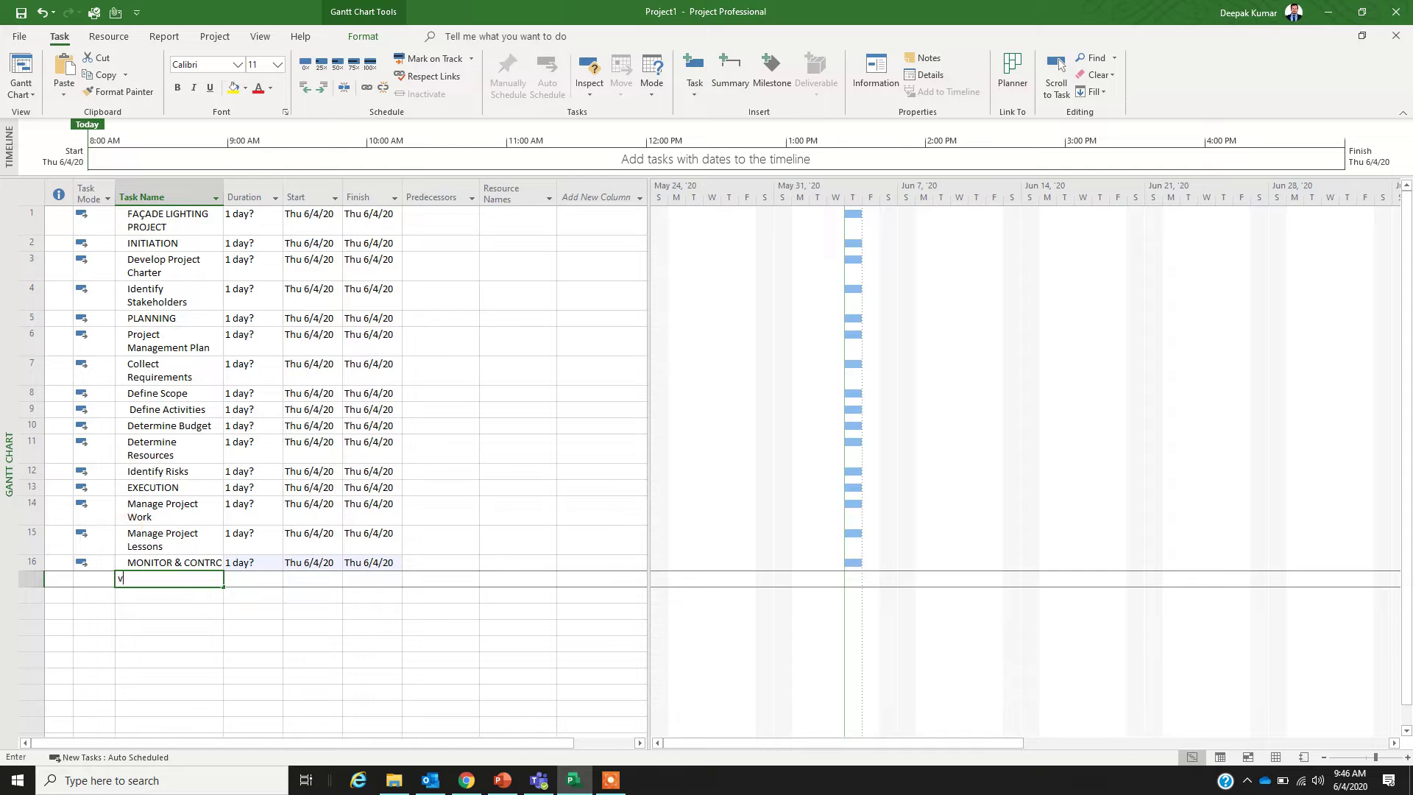
{"action": "type", "text": "alidate"}
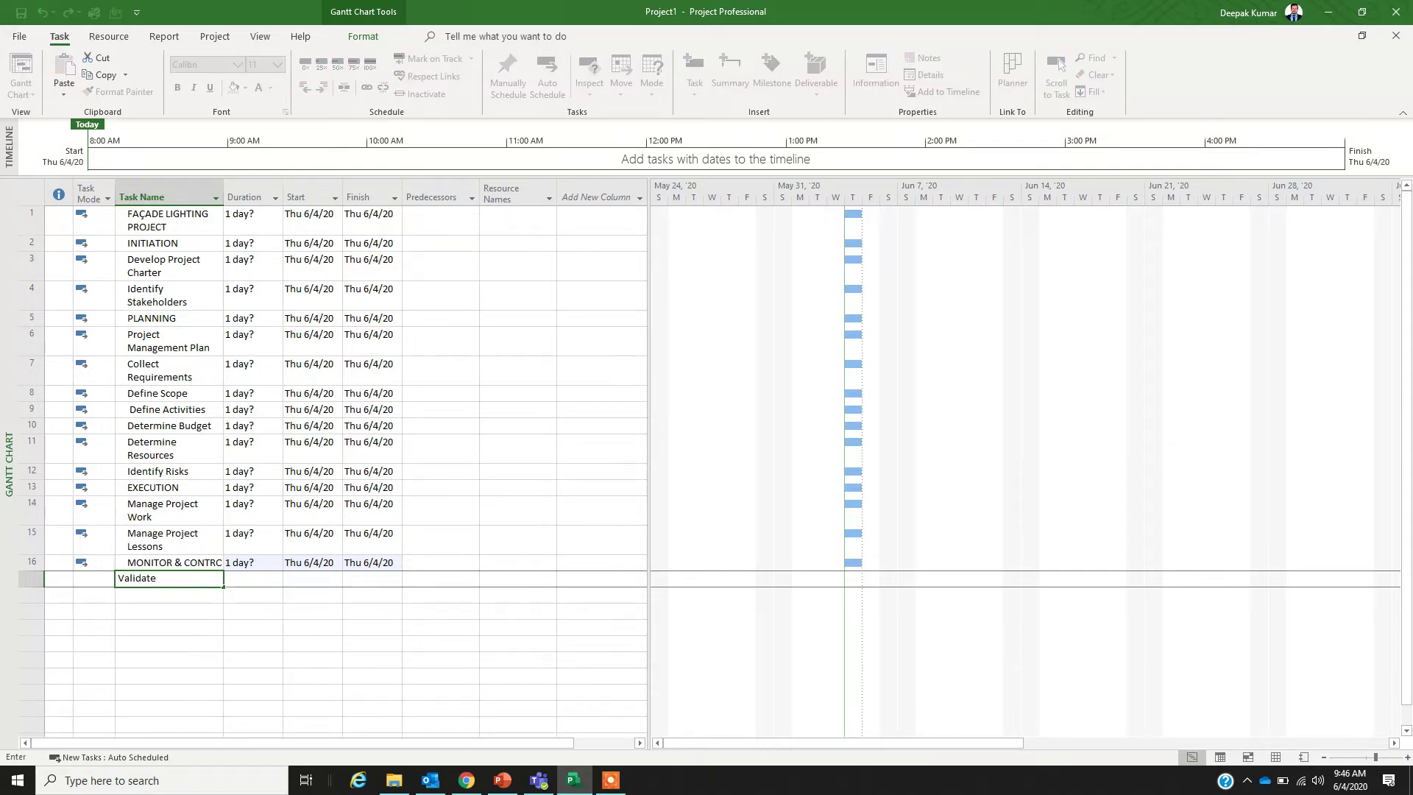
{"action": "key", "text": "Return"}
{"action": "type", "text": "Cont"}
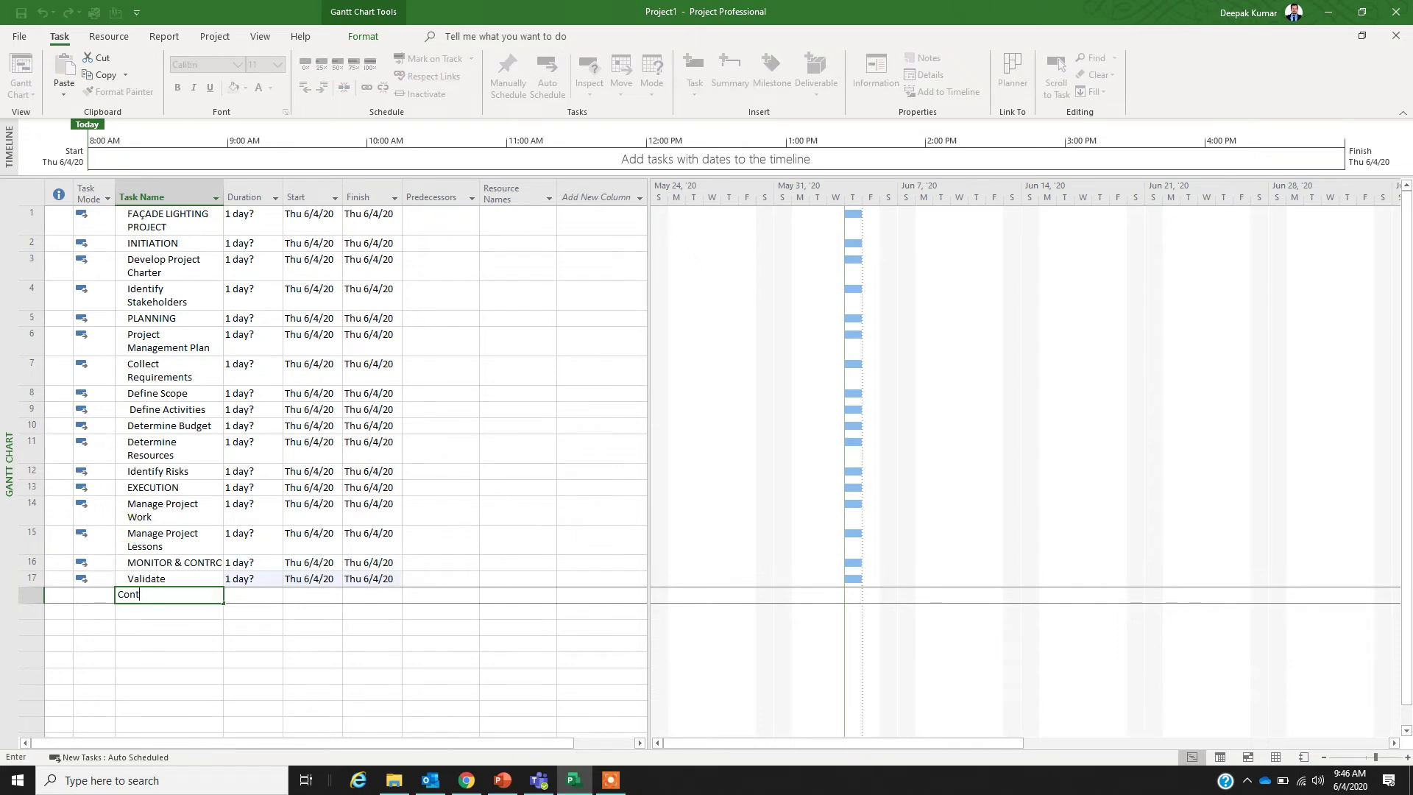
{"action": "type", "text": "rol"}
{"action": "key", "text": "Return"}
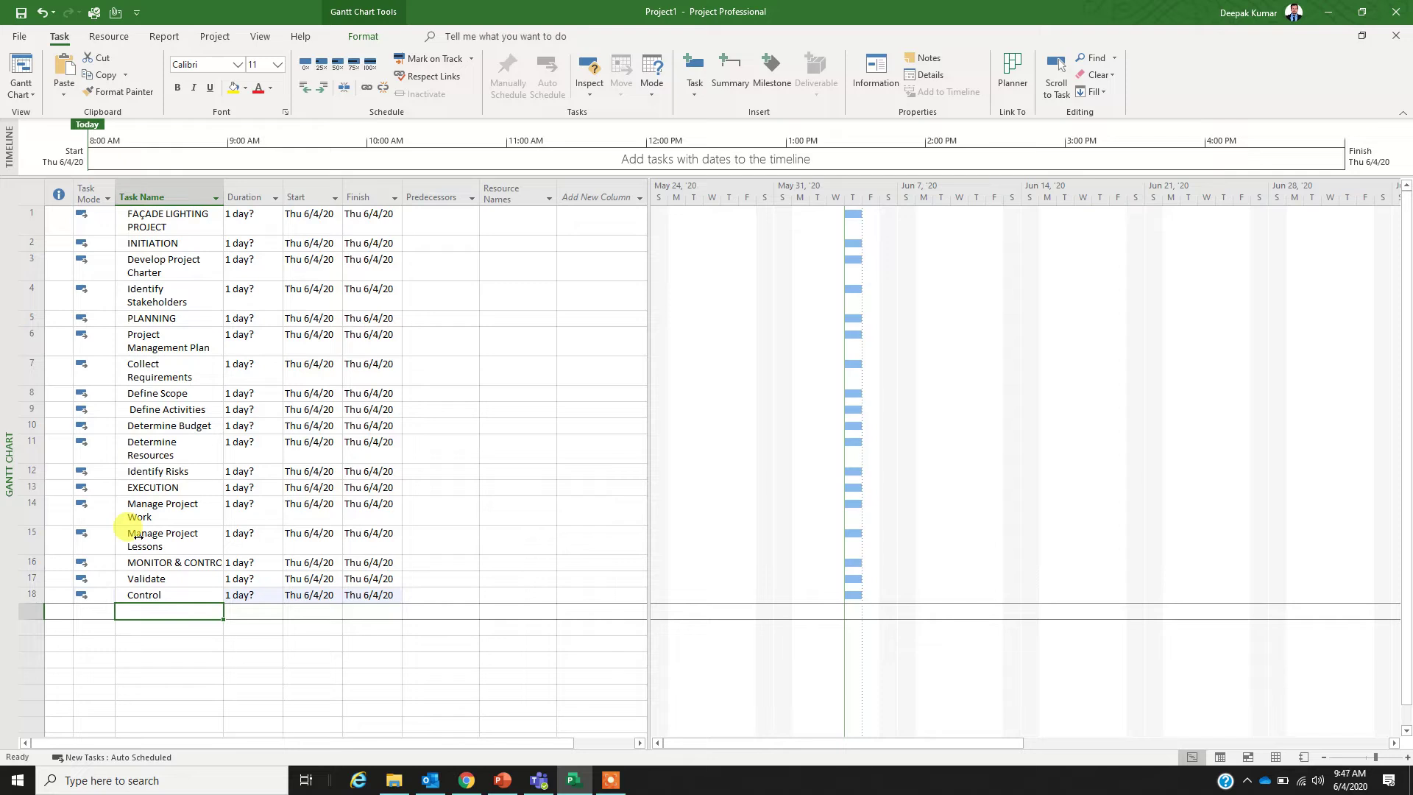
- Add a task named CLOSING in capitals in the row below Control
{"action": "type", "text": "CLOSE"}
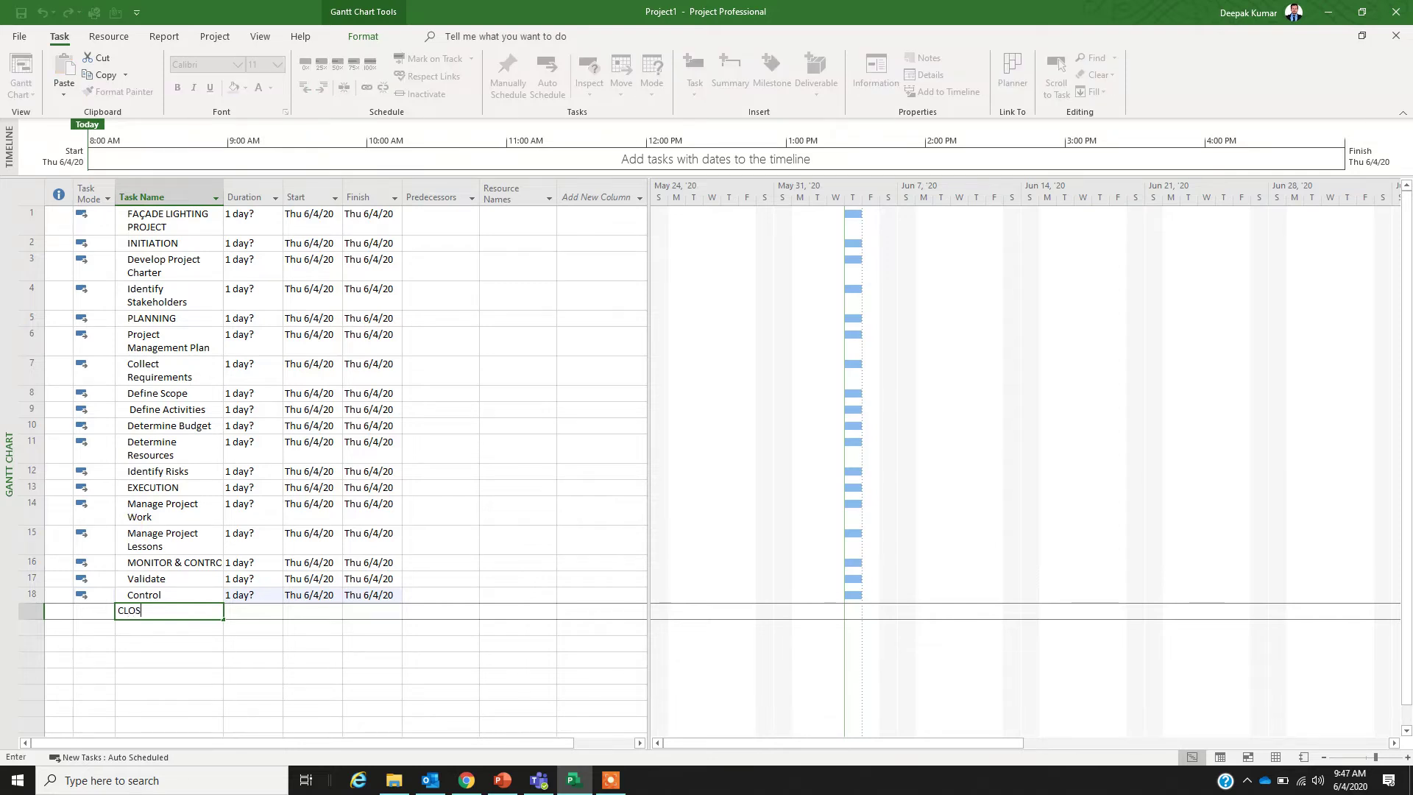
{"action": "key", "text": "BackSpace"}
{"action": "key", "text": "BackSpace"}
{"action": "type", "text": "ING"}
{"action": "key", "text": "Return"}
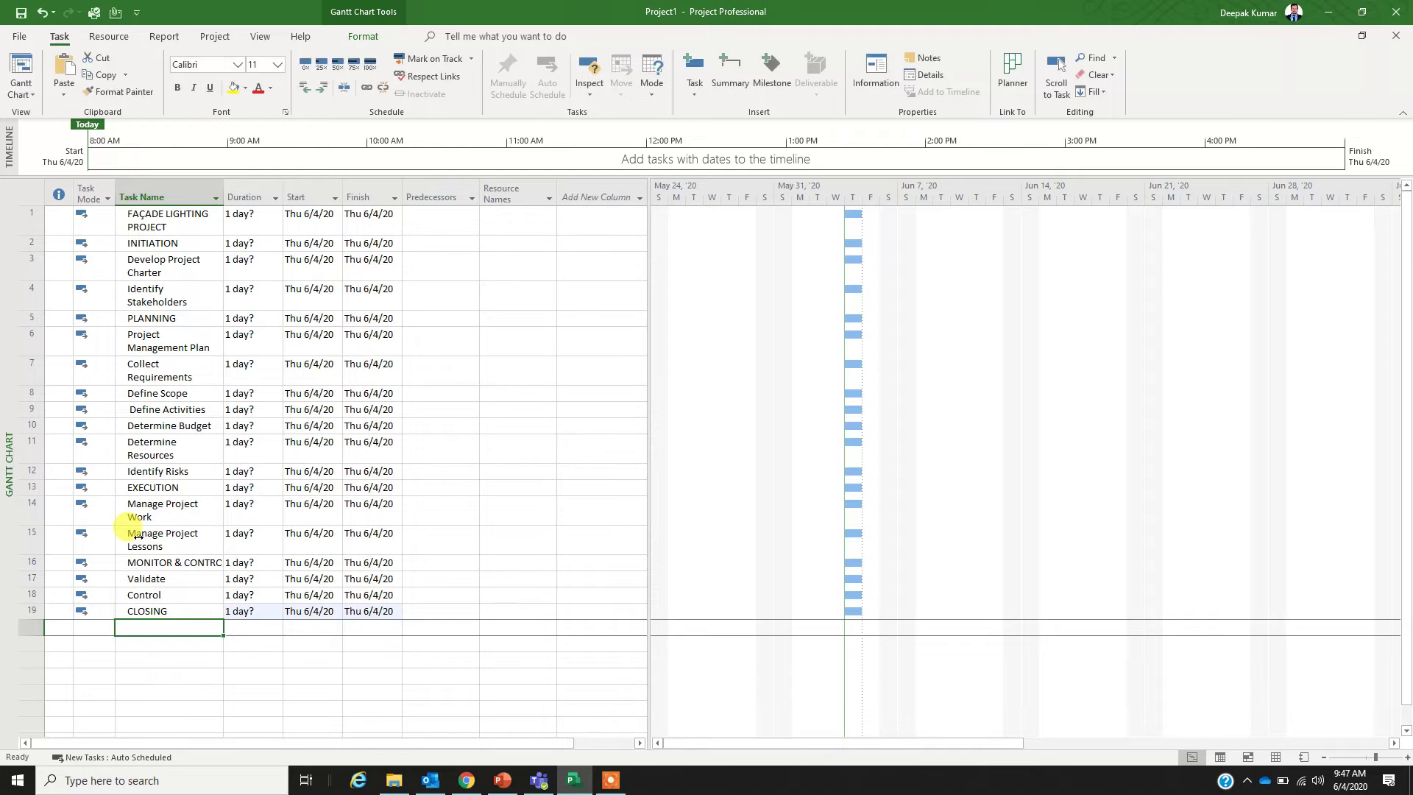
- Add a task named Close Phase in the row below CLOSING
{"action": "type", "text": "Close"}
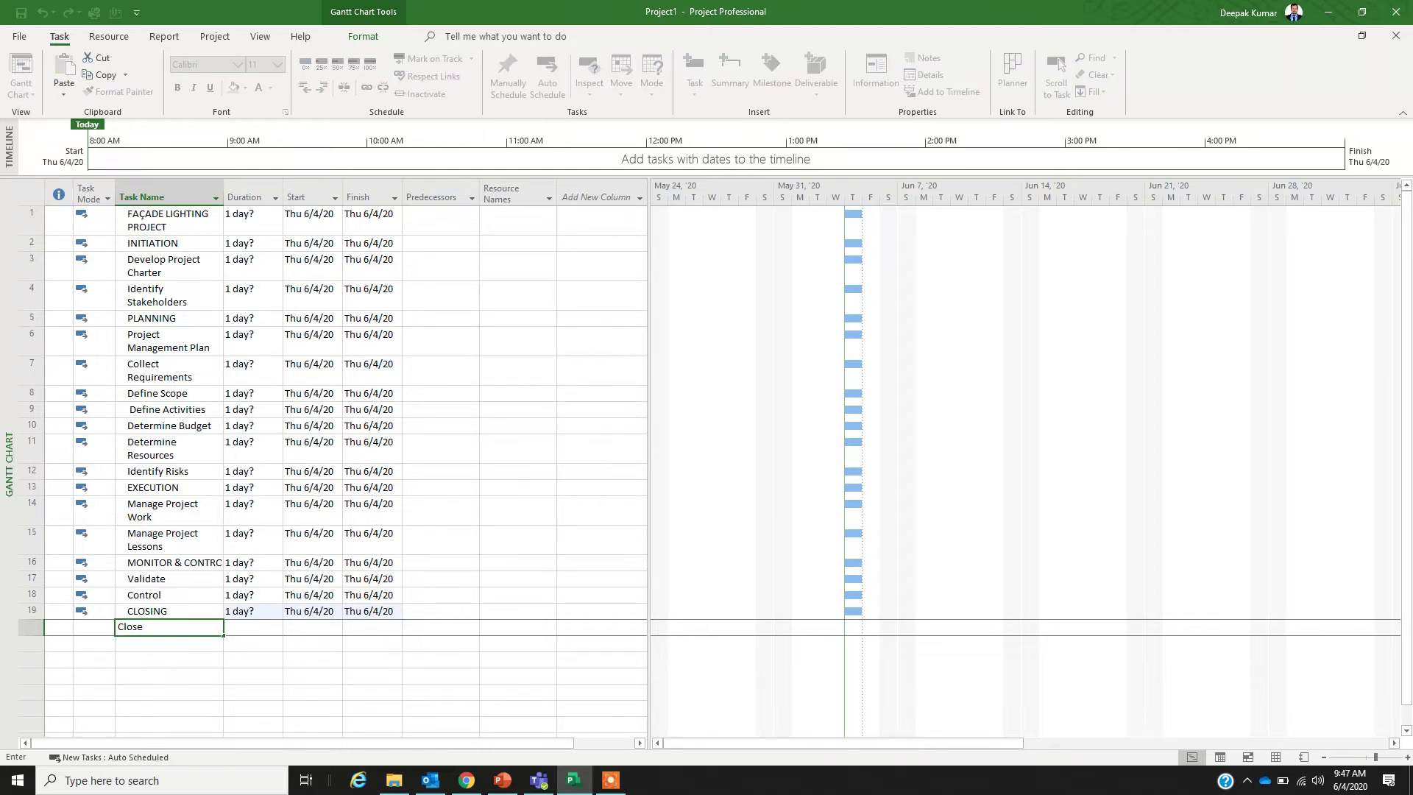
{"action": "type", "text": "phase"}
{"action": "key", "text": "BackSpace"}
{"action": "key", "text": "BackSpace"}
{"action": "key", "text": "BackSpace"}
{"action": "key", "text": "BackSpace"}
{"action": "key", "text": "BackSpace"}
{"action": "type", "text": "Phase"}
{"action": "key", "text": "BackSpace"}
{"action": "type", "text": "s"}
{"action": "key", "text": "BackSpace"}
{"action": "type", "text": "e"}
{"action": "key", "text": "Return"}
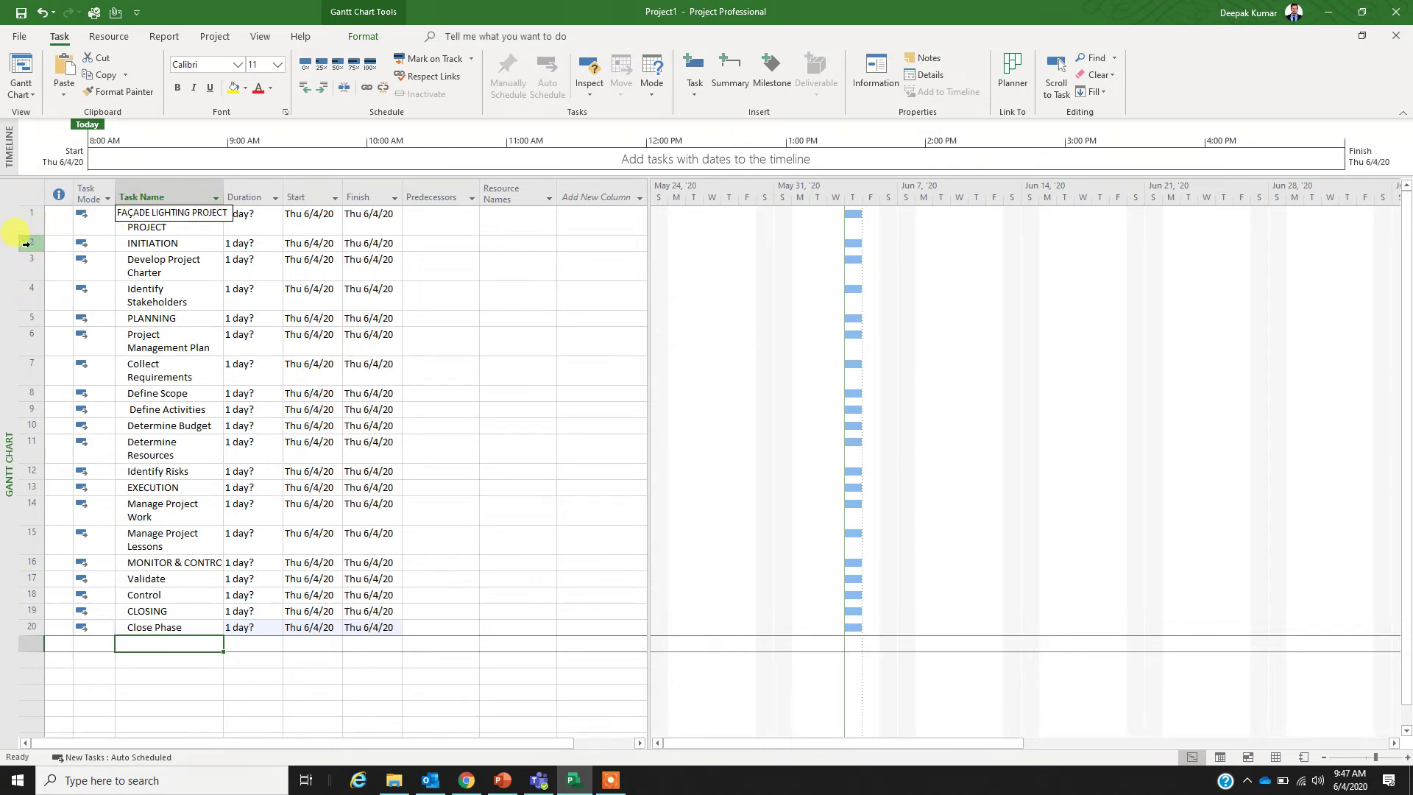
- Indent all tasks from INITIATION to Close Phase one level as subtasks of FAÇADE LIGHTING PROJECT
{"action": "left_click_drag", "start_coordinate": [26, 243], "coordinate": [18, 637]}
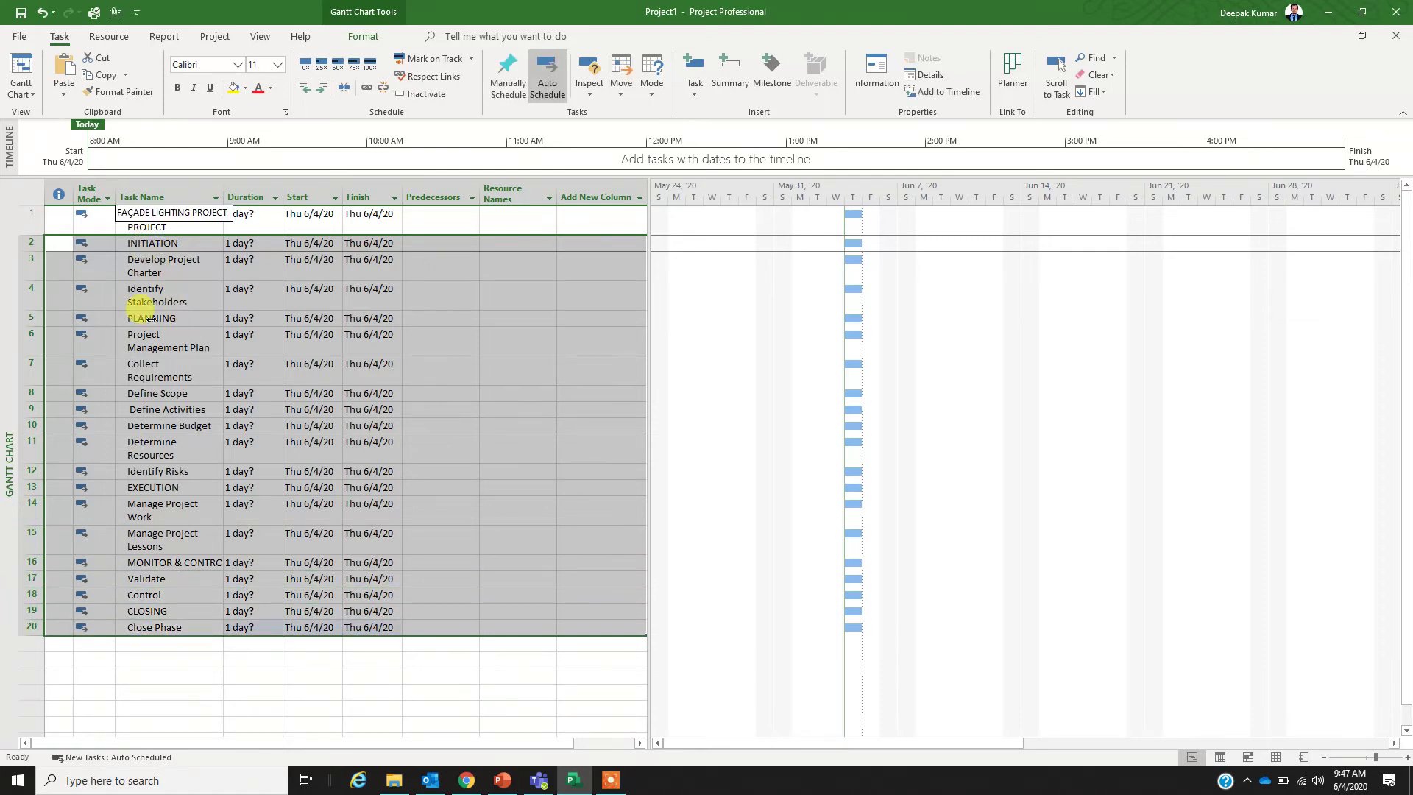
{"action": "left_click", "coordinate": [325, 89]}
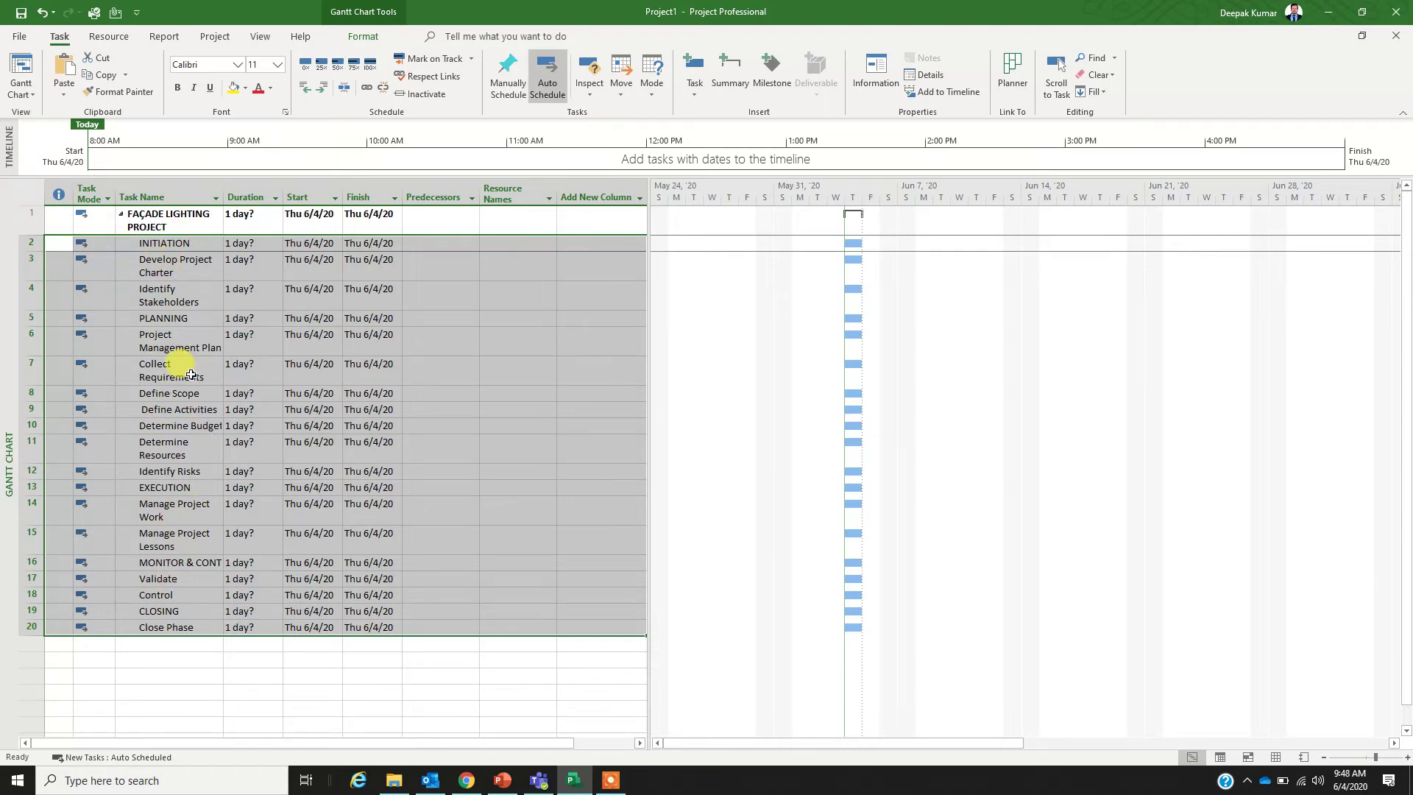
{"action": "left_click", "coordinate": [150, 259]}
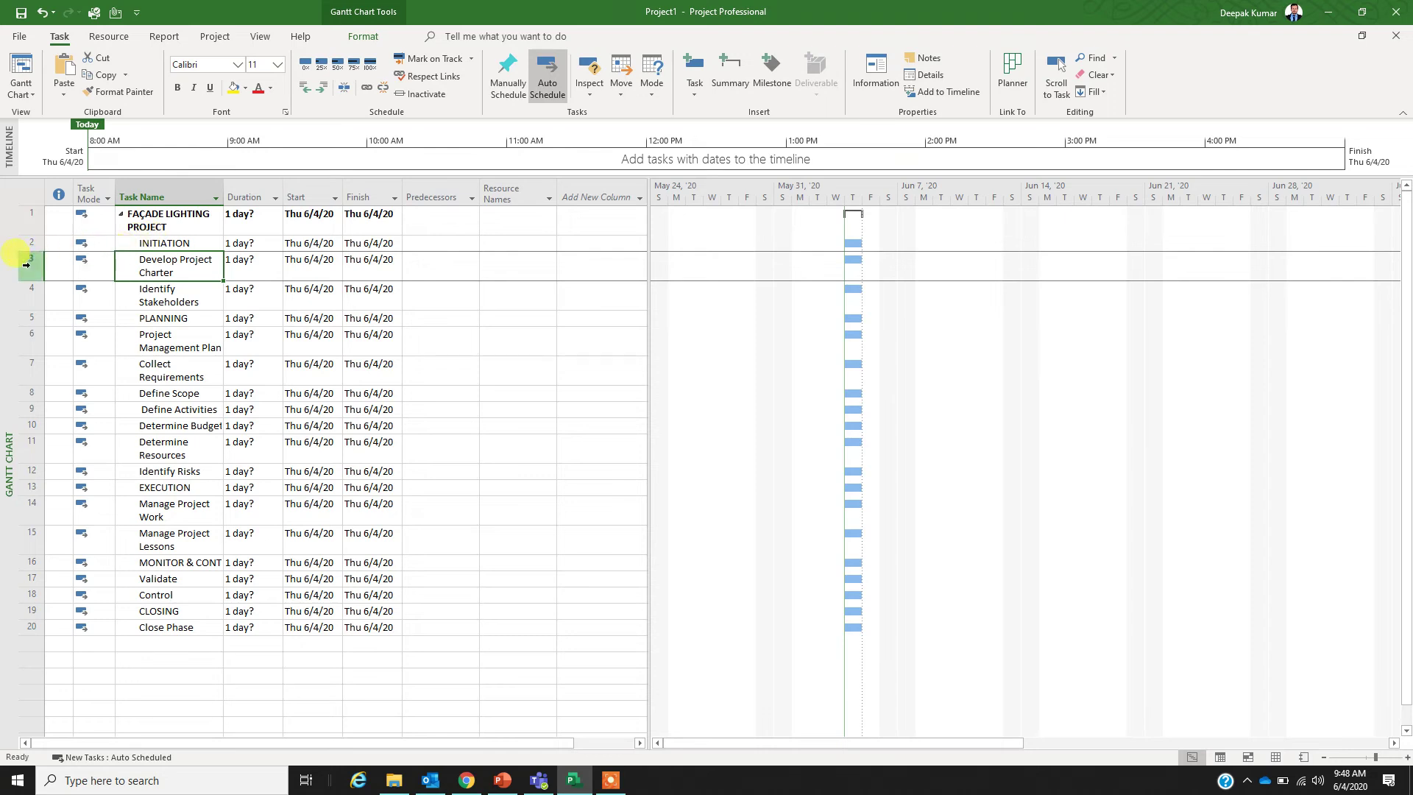
- Indent Develop Project Charter and Identify Stakeholders under INITIATION, and the tasks from Project Management Plan to Identify Risks under PLANNING
{"action": "left_click_drag", "start_coordinate": [26, 263], "coordinate": [24, 290]}
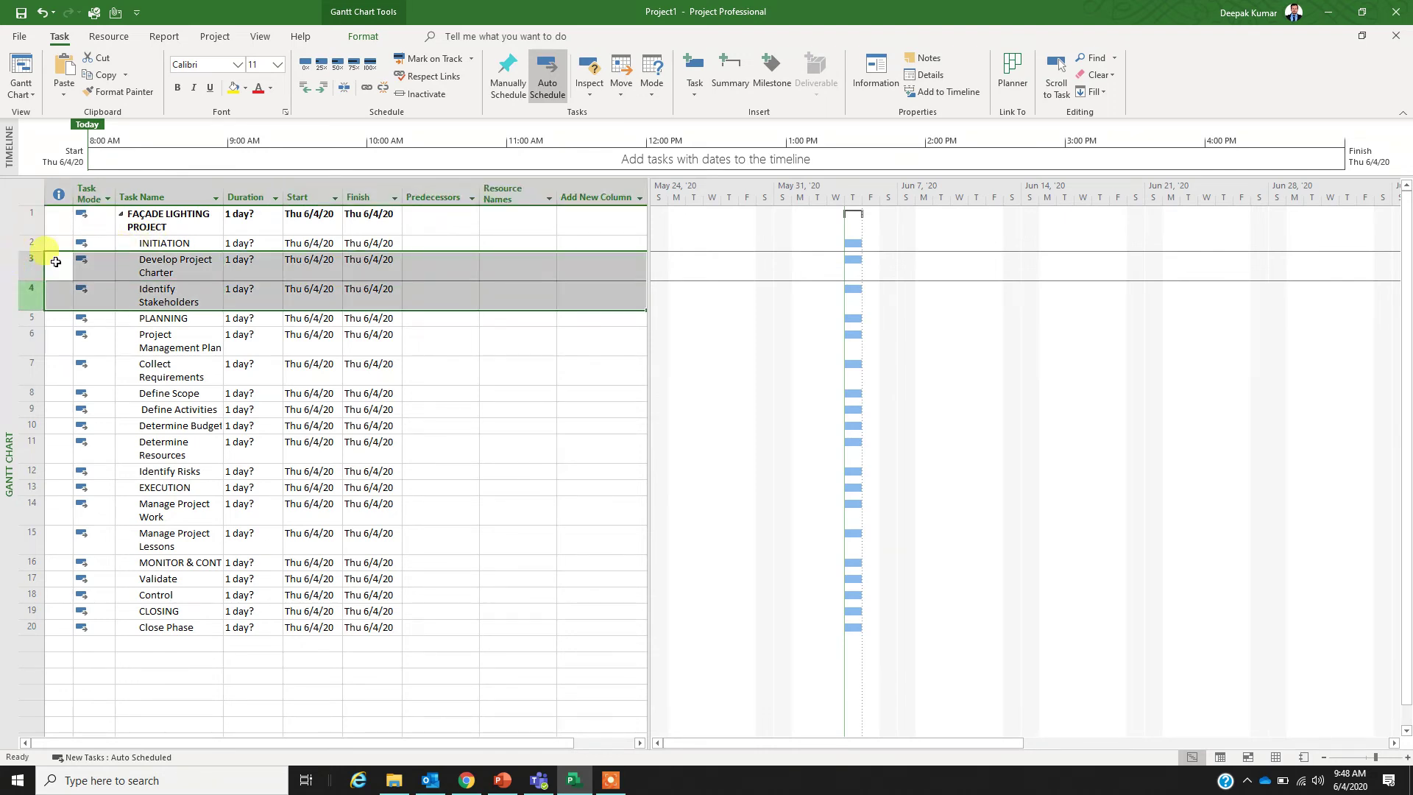
{"action": "left_click", "coordinate": [321, 90]}
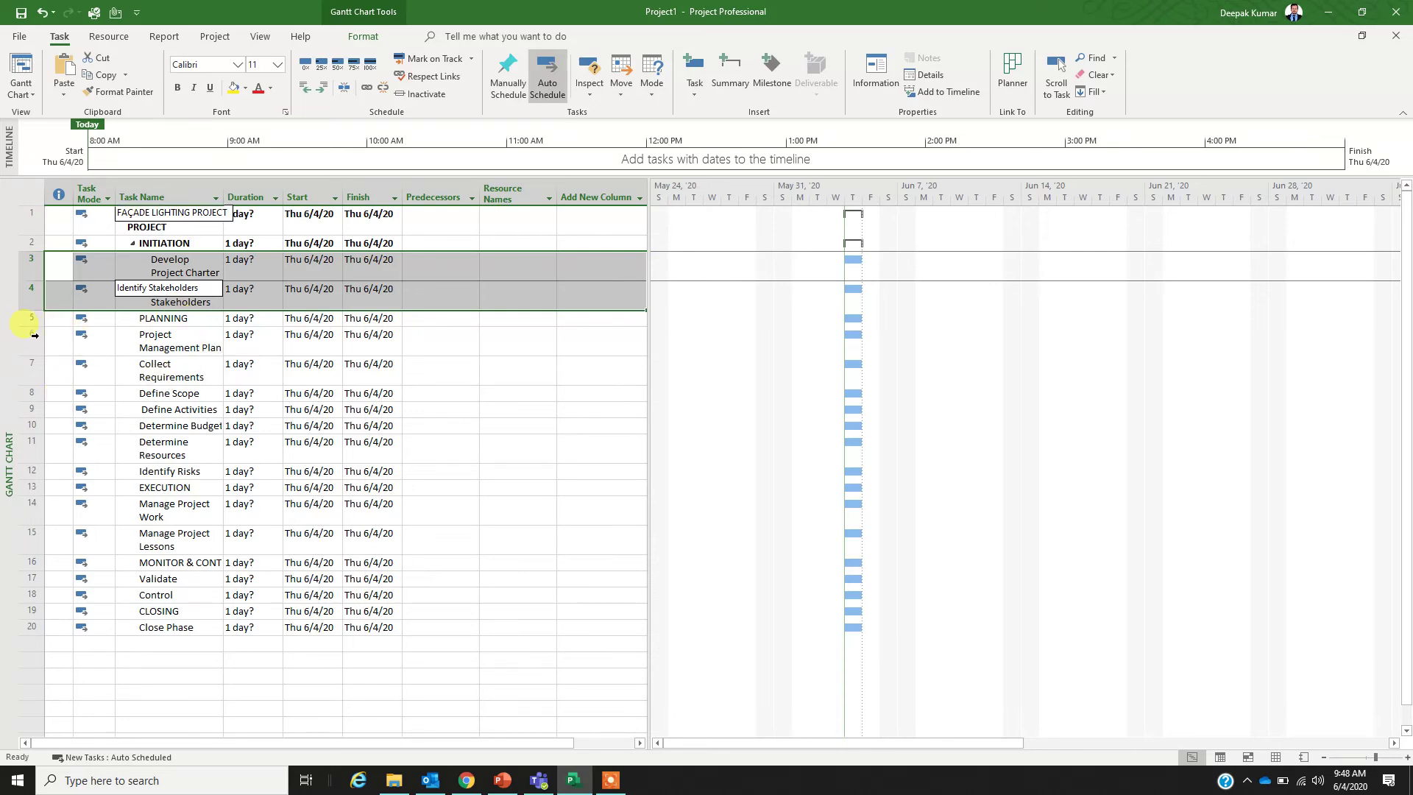
{"action": "left_click_drag", "start_coordinate": [28, 336], "coordinate": [17, 472]}
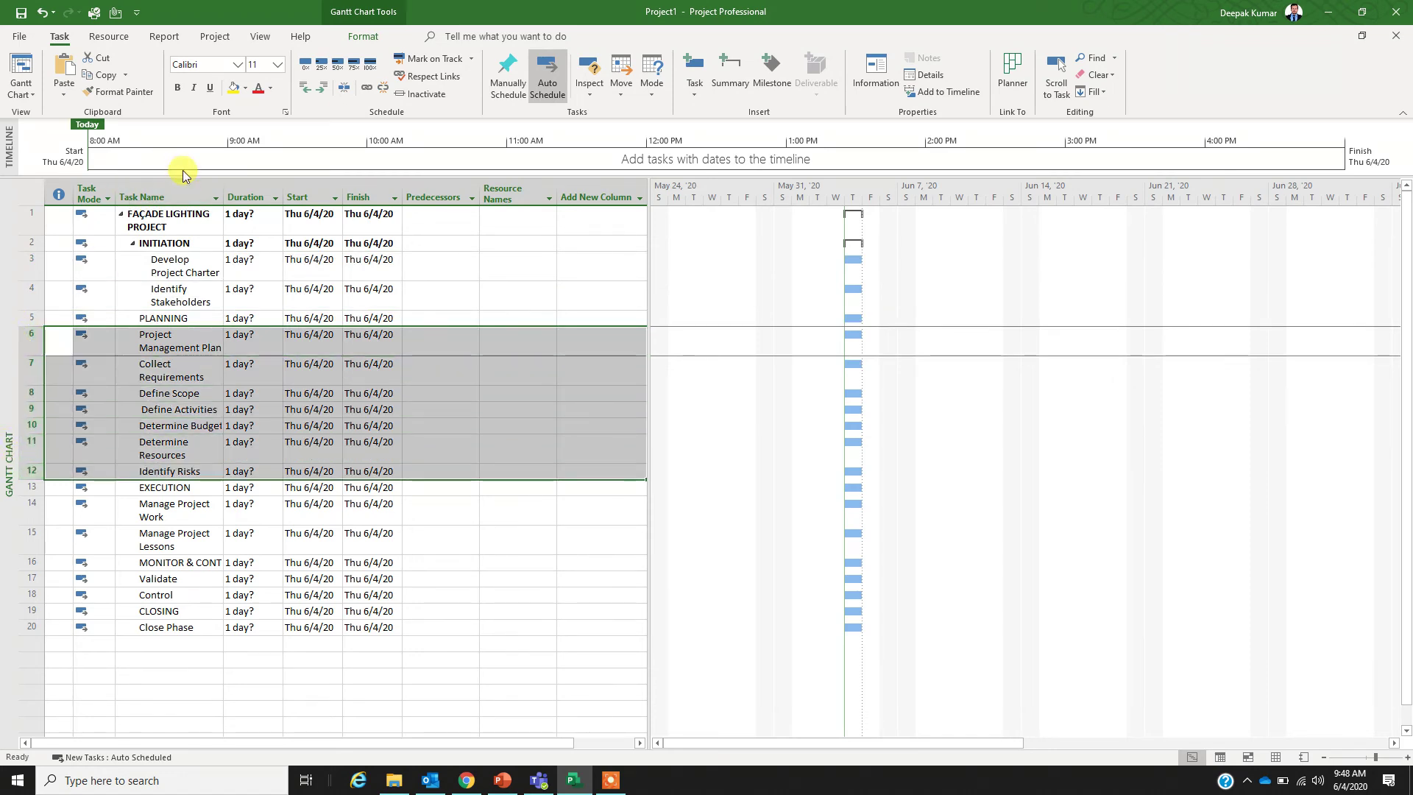
{"action": "left_click", "coordinate": [322, 87]}
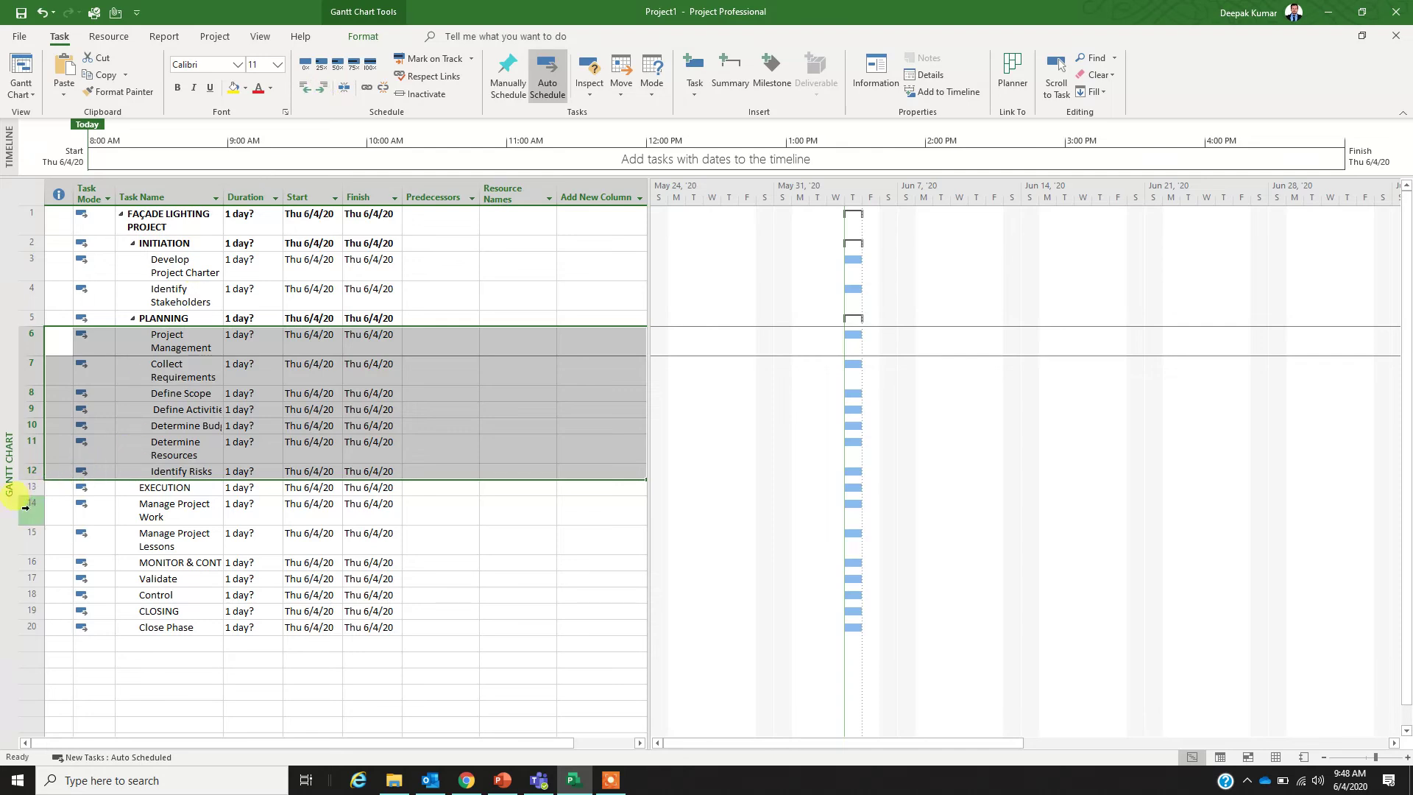
- Indent Manage Project Work and Manage Project Lessons under EXECUTION, and Validate and Control under MONITOR & CONTROL
{"action": "left_click_drag", "start_coordinate": [25, 508], "coordinate": [25, 538]}
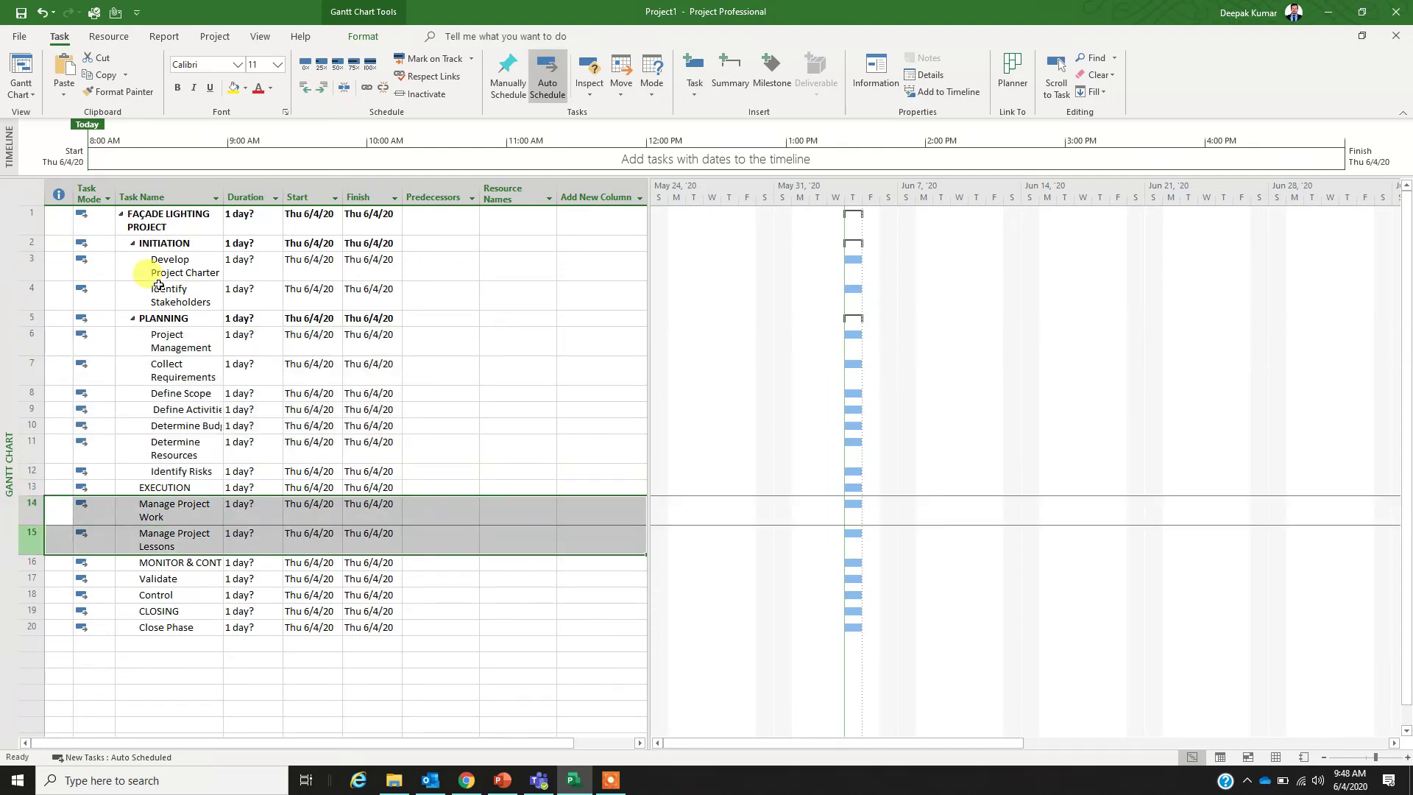
{"action": "left_click", "coordinate": [322, 88]}
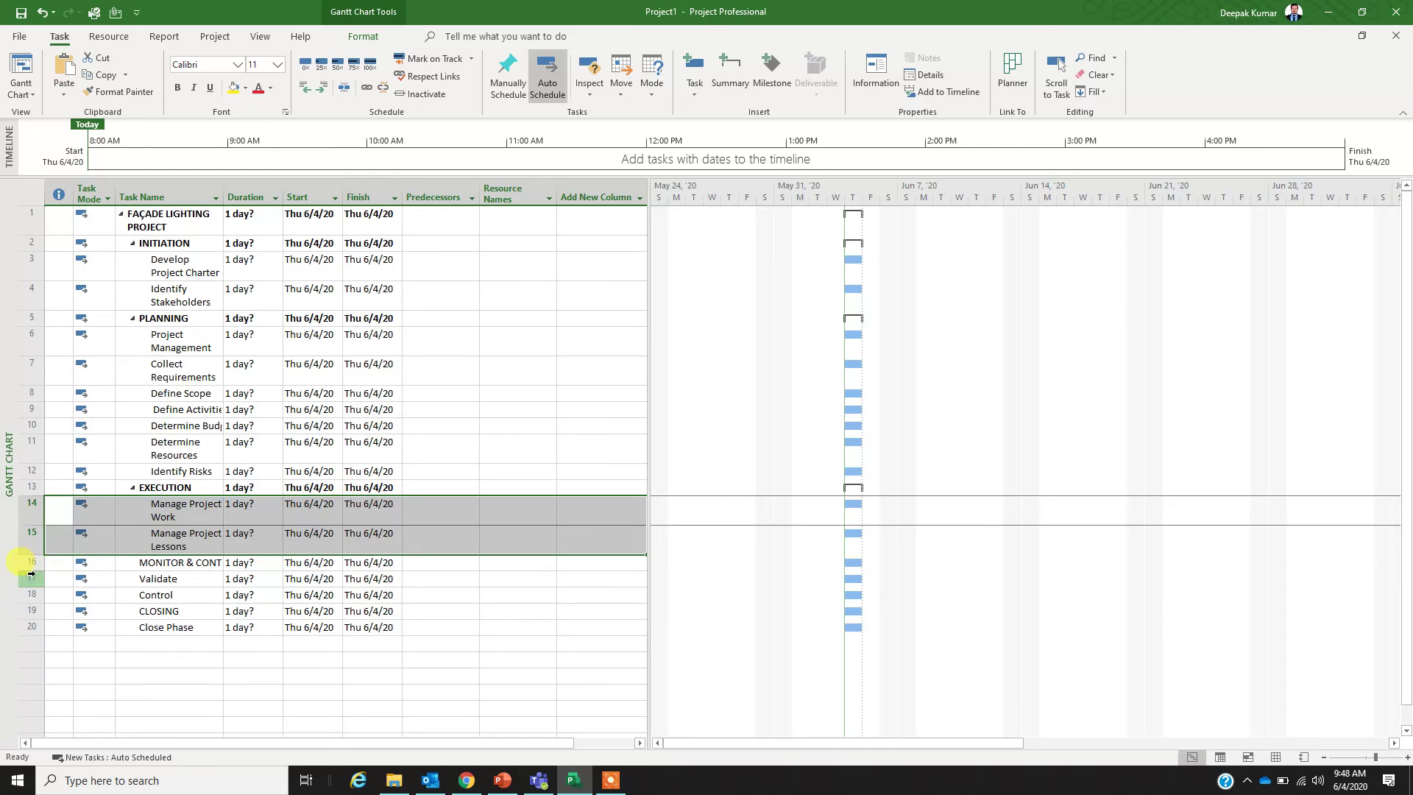
{"action": "left_click_drag", "start_coordinate": [27, 579], "coordinate": [27, 594]}
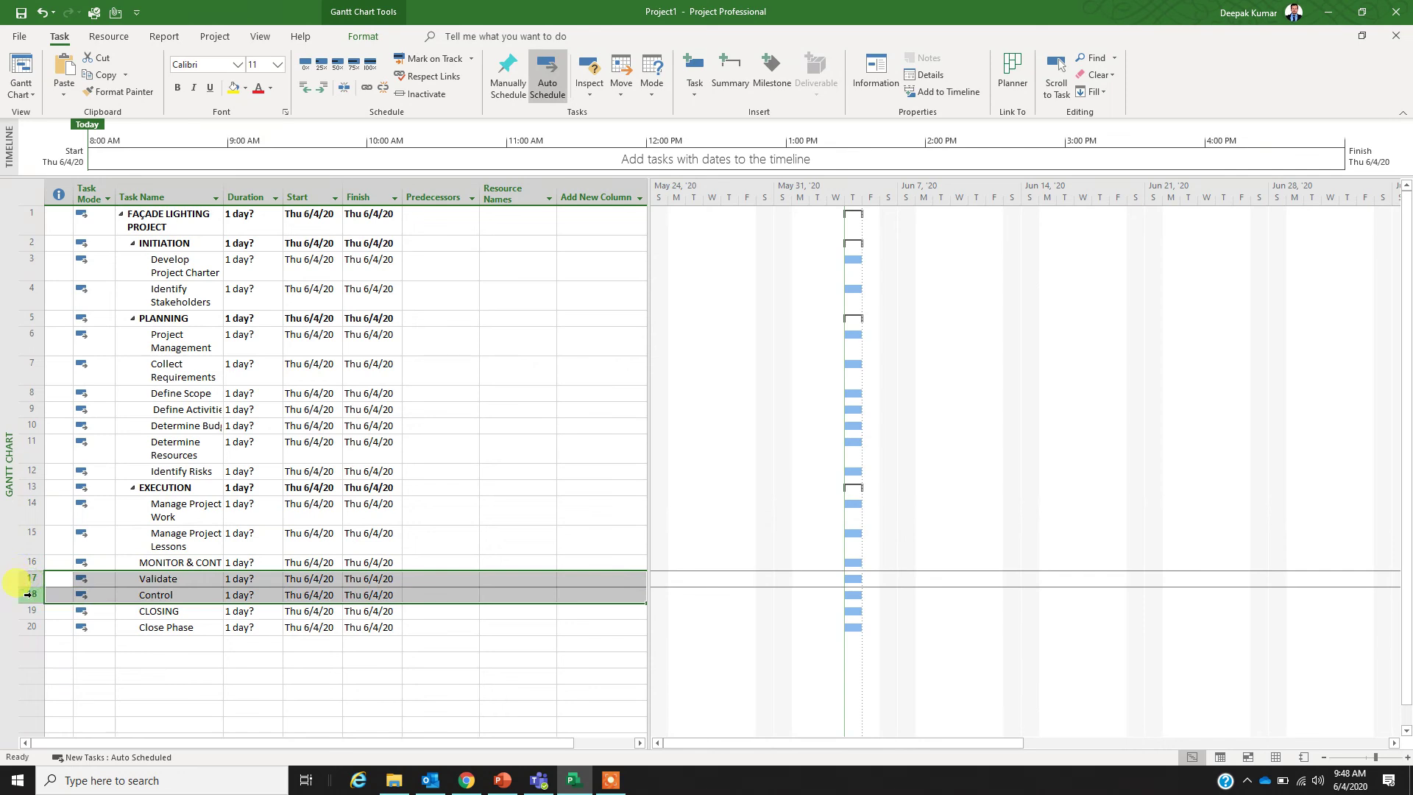
{"action": "left_click", "coordinate": [322, 89]}
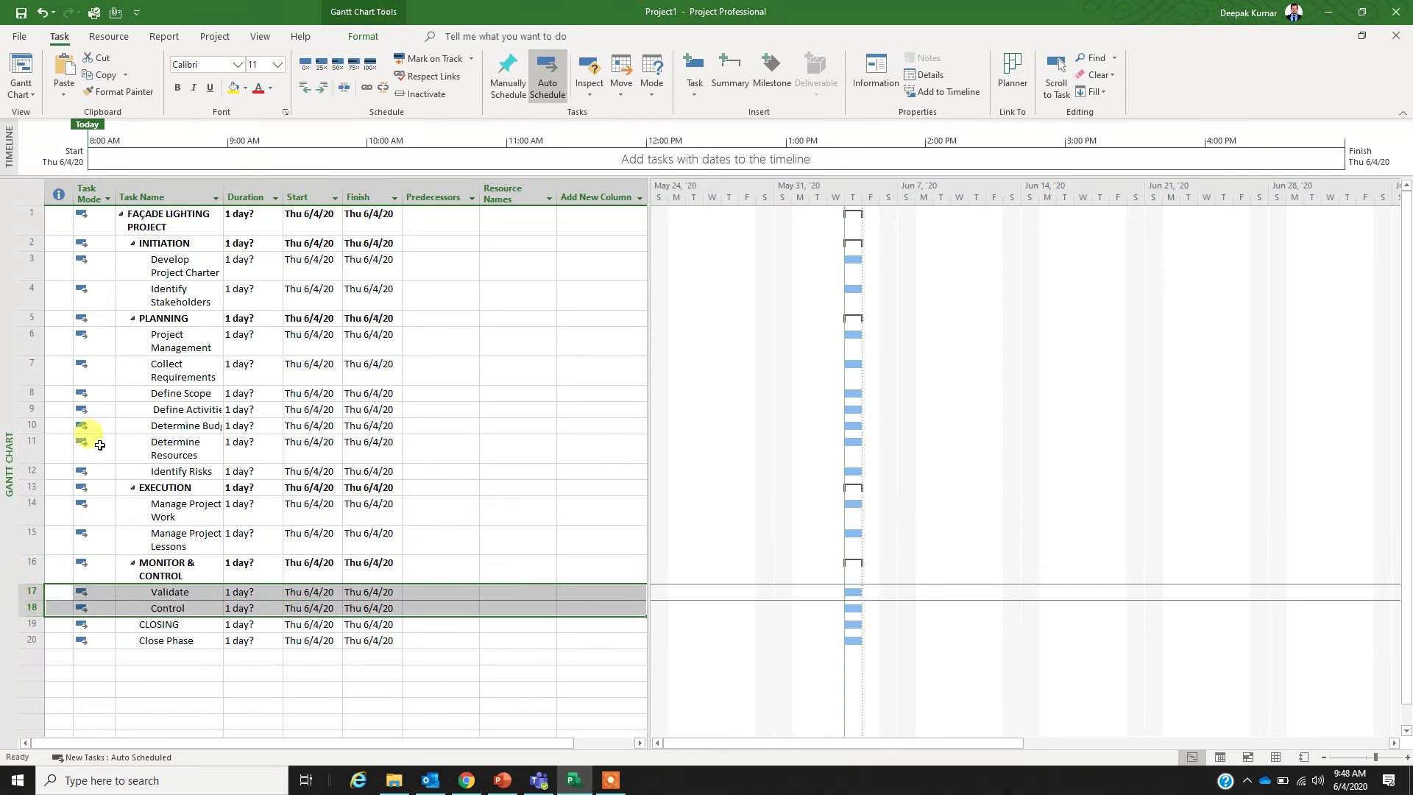
- Indent Close Phase as a subtask of CLOSING and select the empty task name cell below it
{"action": "left_click", "coordinate": [27, 640]}
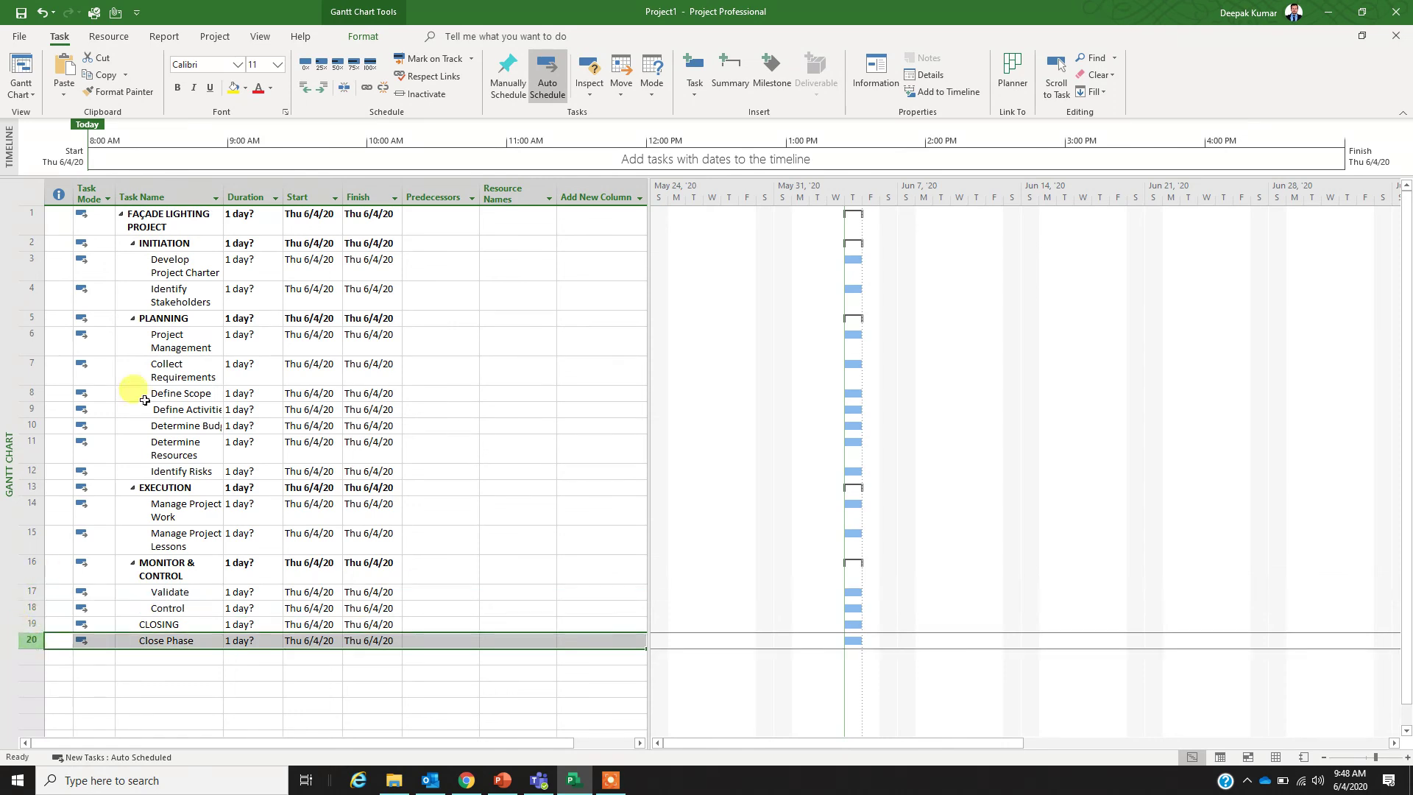
{"action": "left_click", "coordinate": [321, 89]}
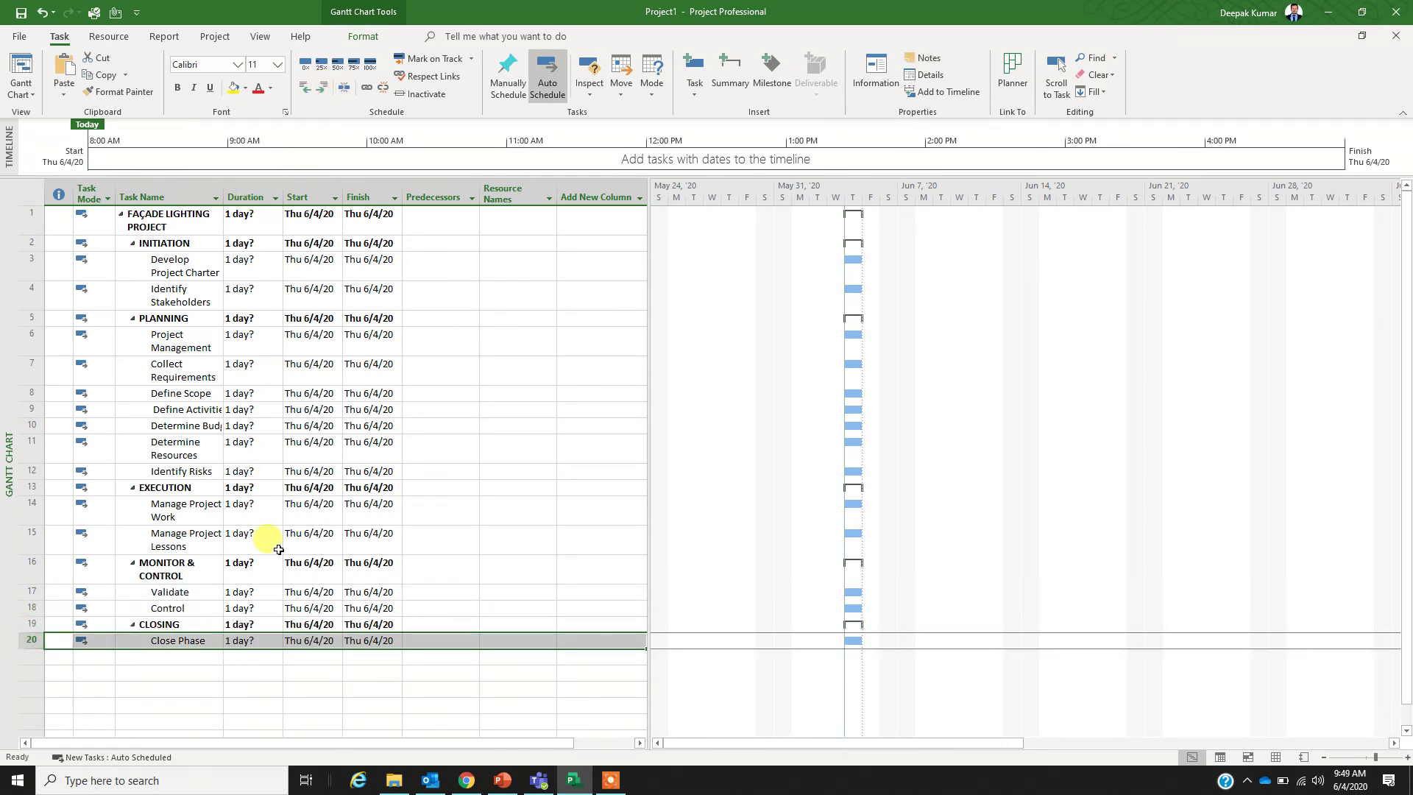
{"action": "left_click", "coordinate": [184, 657]}
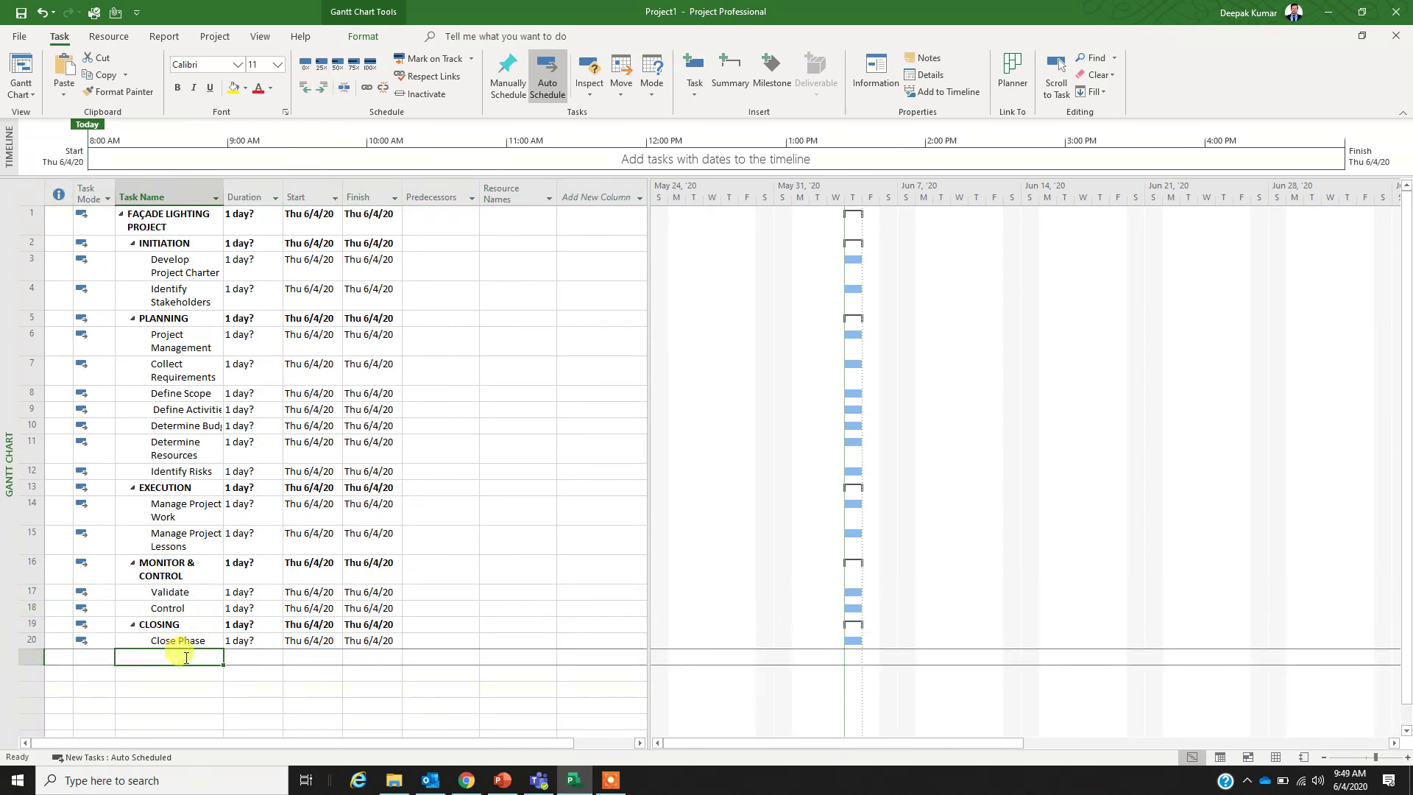